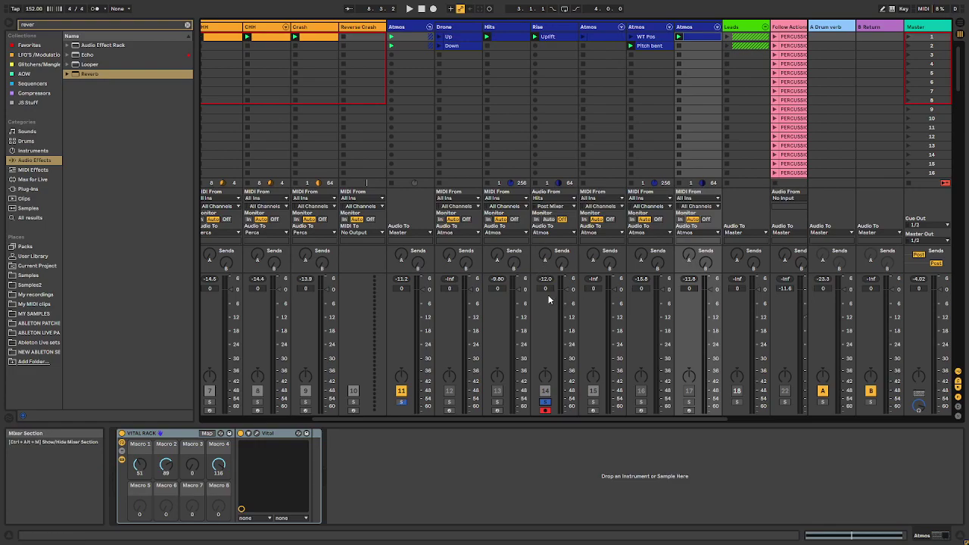
# - Start playback and show the Uplift clip on the Rise track in Clip View
pyautogui.press('space')
pyautogui.click(566, 37)
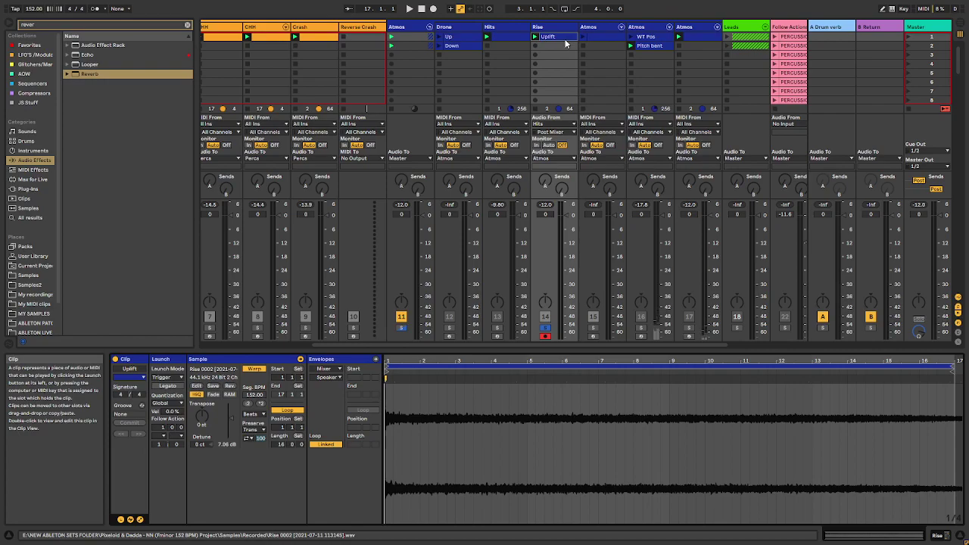
# - Move the solo from the Rise track to Hits and bring up its Raum and Reverb chain
pyautogui.click(542, 328)
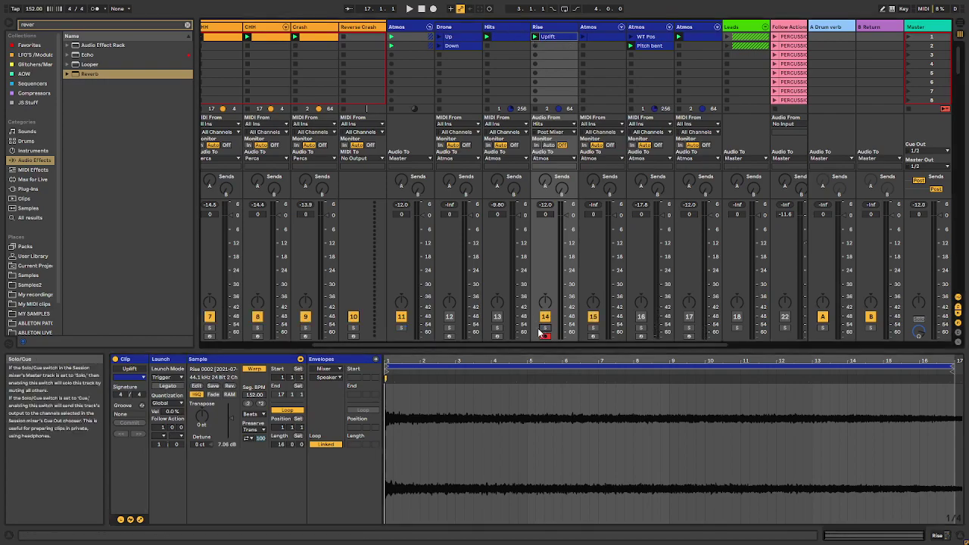
pyautogui.click(498, 329)
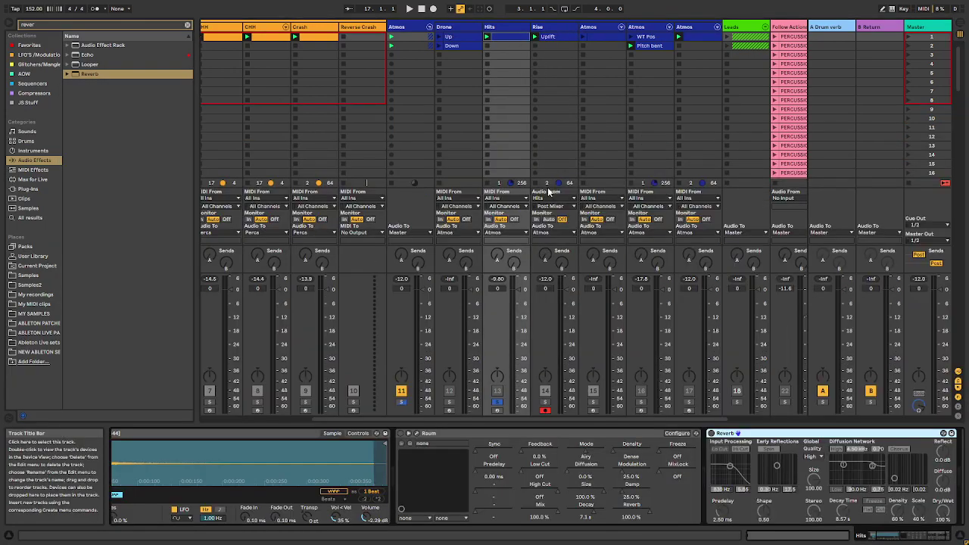
pyautogui.press('space')
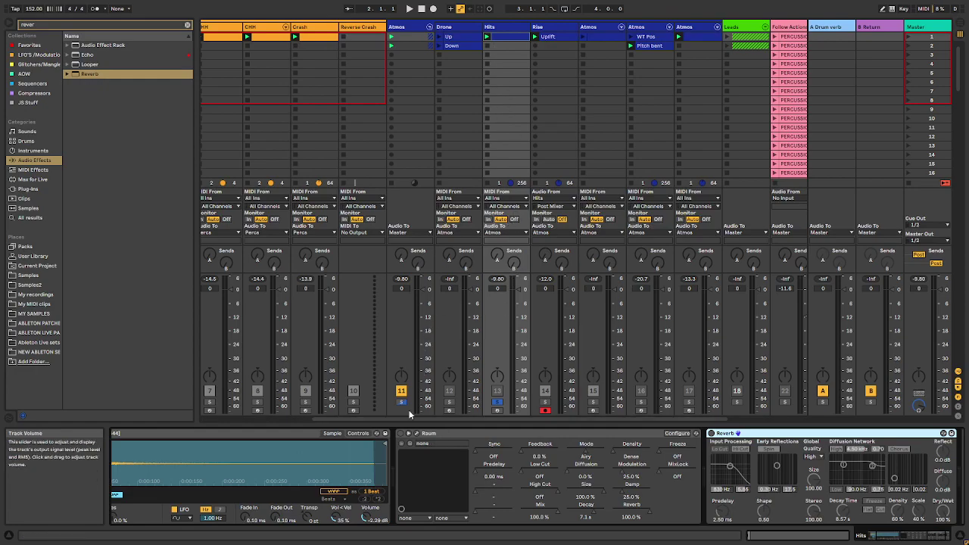
pyautogui.click(417, 435)
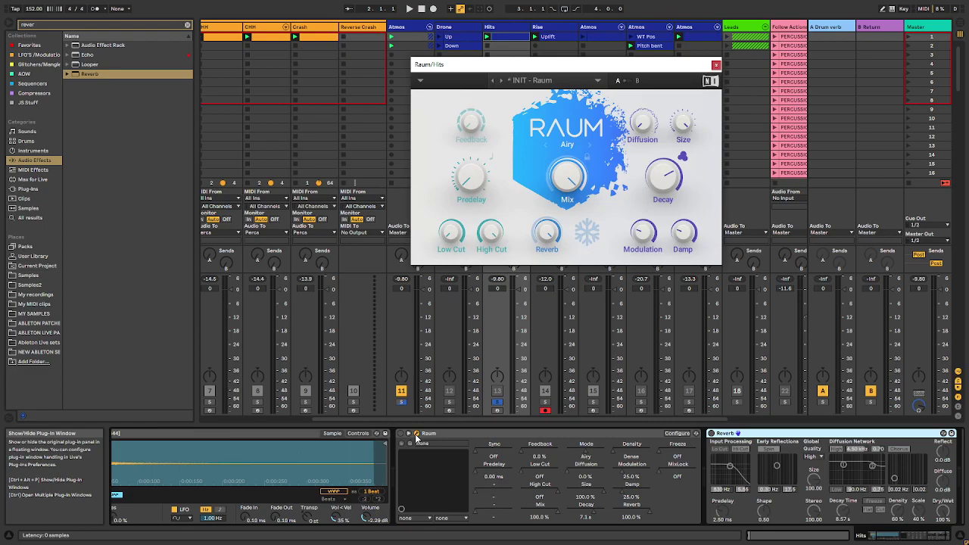
pyautogui.moveTo(536, 65); pyautogui.dragTo(469, 89)
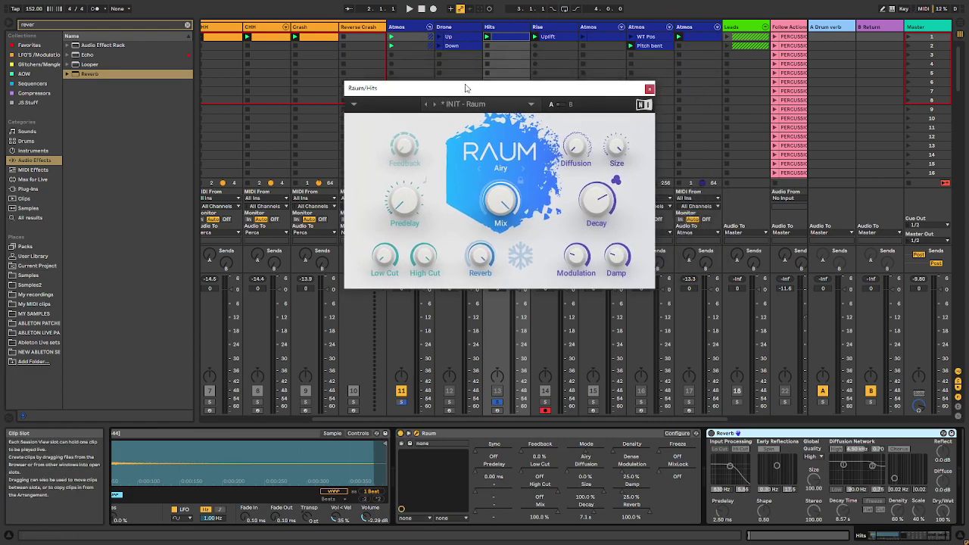
pyautogui.click(521, 258)
pyautogui.click(522, 261)
pyautogui.click(649, 89)
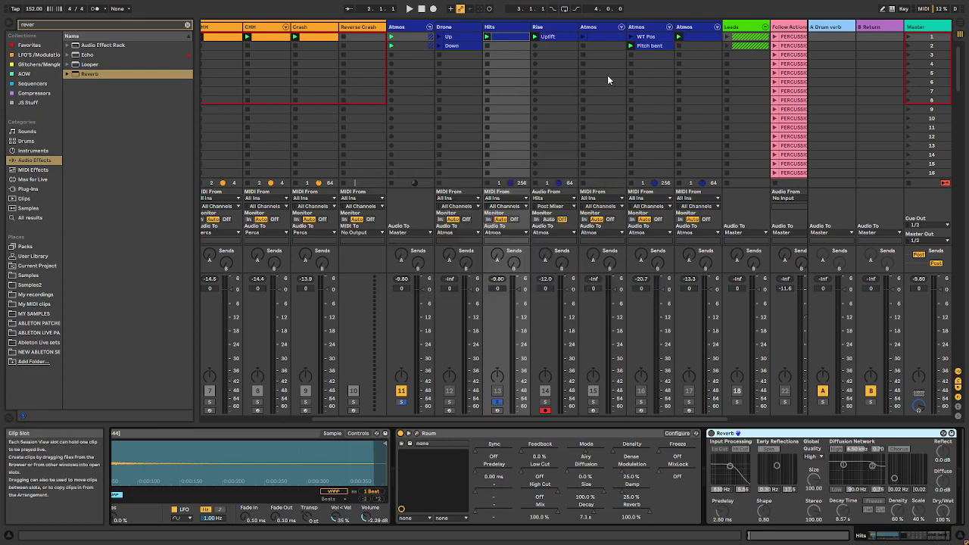
# - Draw a Raum Size envelope on the Hits clip starting at 1.00 and curving downward
pyautogui.doubleClick(510, 40)
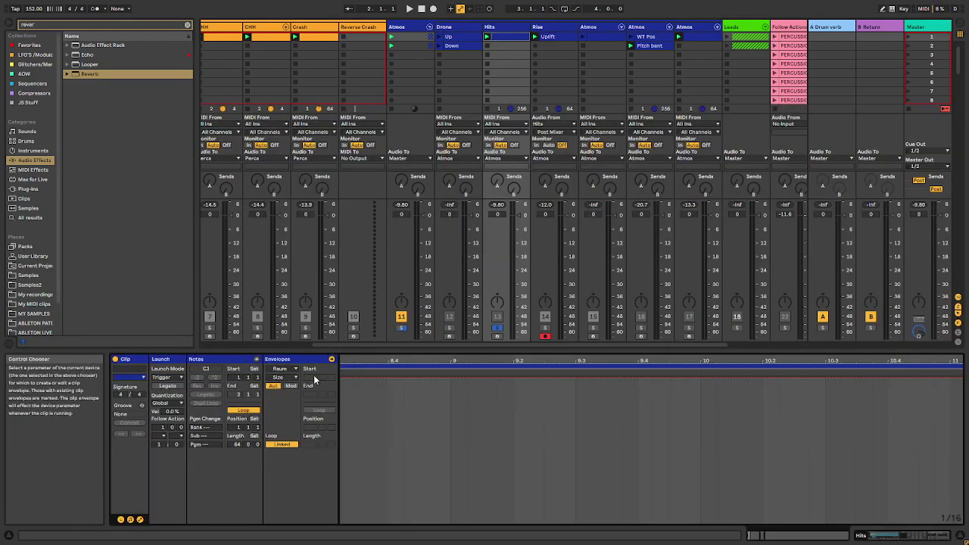
pyautogui.keyDown('ctrl'); pyautogui.scroll(-5, 375, 391); pyautogui.keyUp('ctrl')
pyautogui.keyDown('ctrl'); pyautogui.scroll(5, 386, 384); pyautogui.keyUp('ctrl')
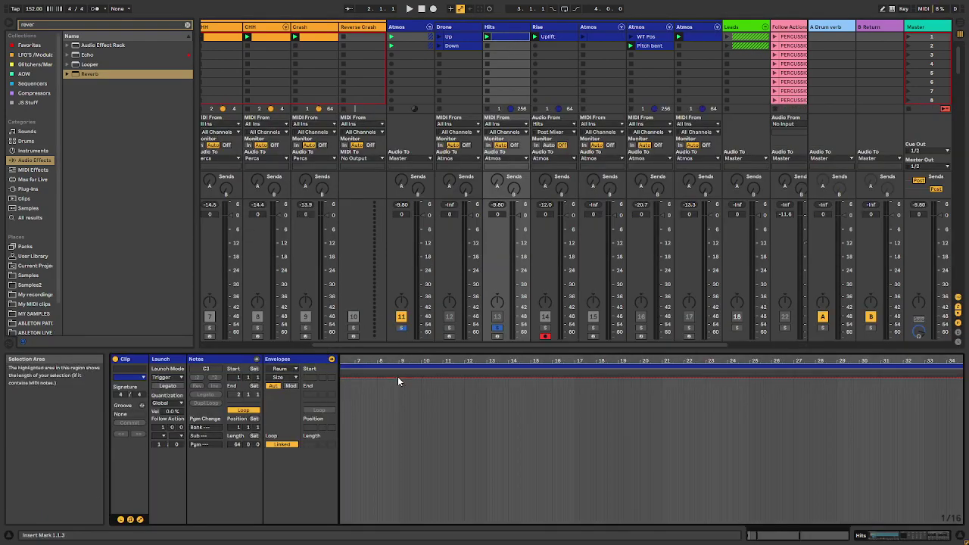
pyautogui.moveTo(475, 378); pyautogui.dragTo(477, 523)
pyautogui.click(876, 537)
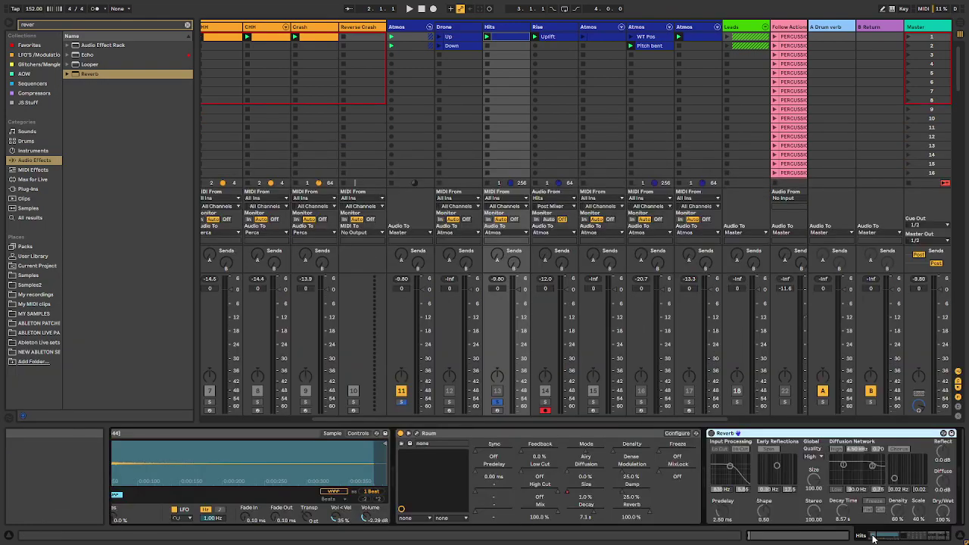
pyautogui.click(513, 39)
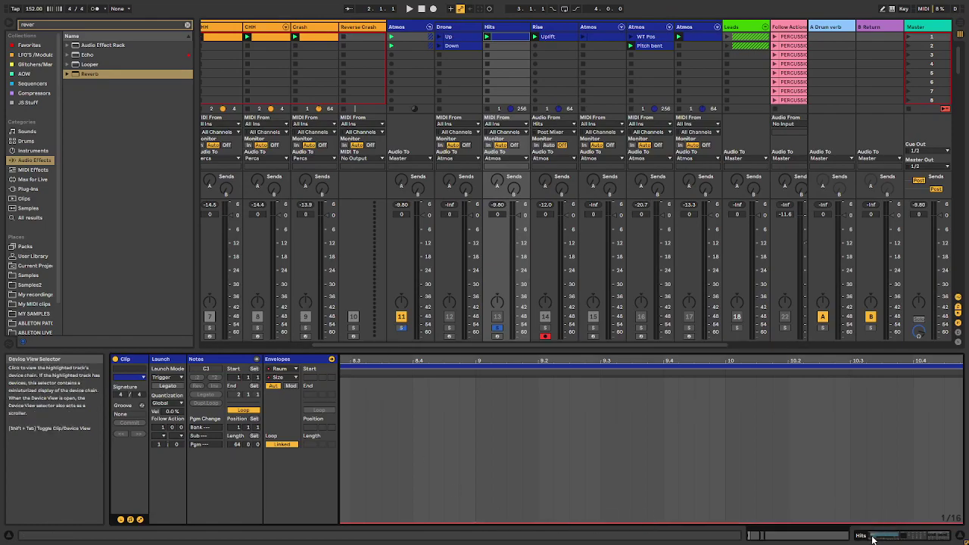
pyautogui.moveTo(364, 521); pyautogui.dragTo(455, 381)
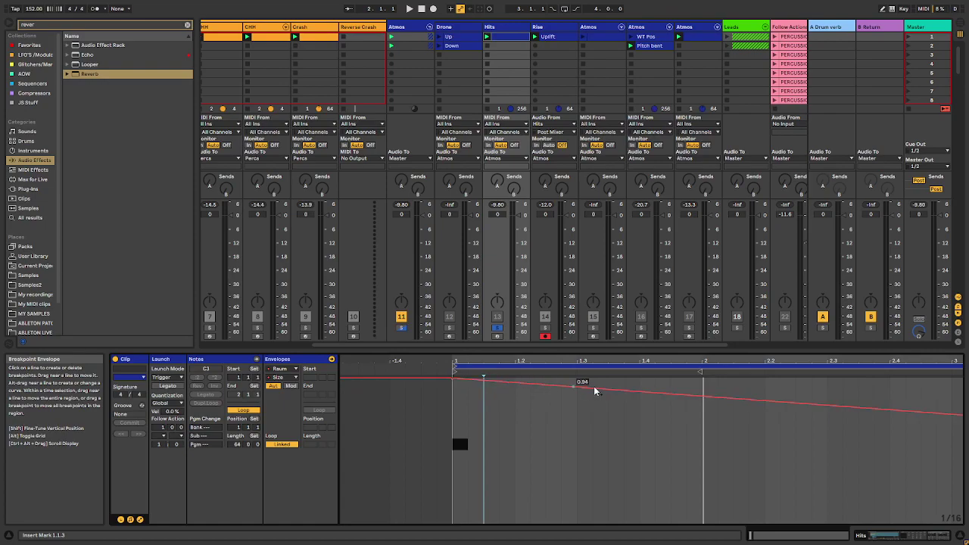
pyautogui.moveTo(639, 390); pyautogui.dragTo(638, 447)
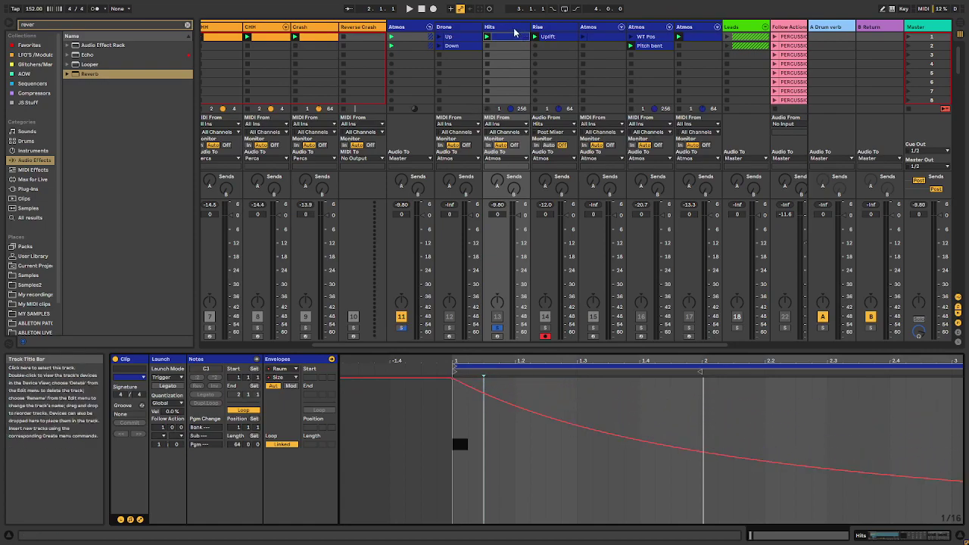
# - Add a Raum Freeze envelope stepping from 0.00 up to 1.00 just after 1.1.3
pyautogui.click(285, 377)
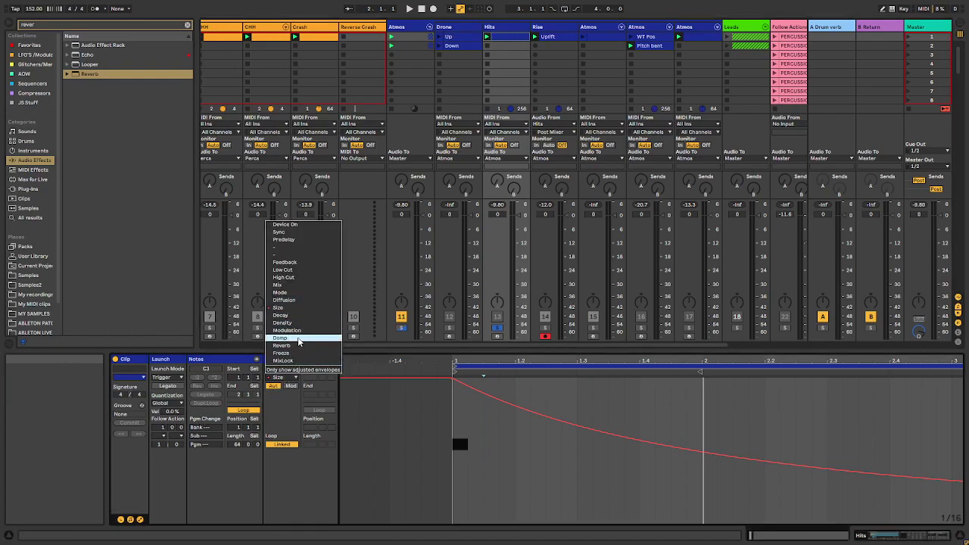
pyautogui.click(299, 354)
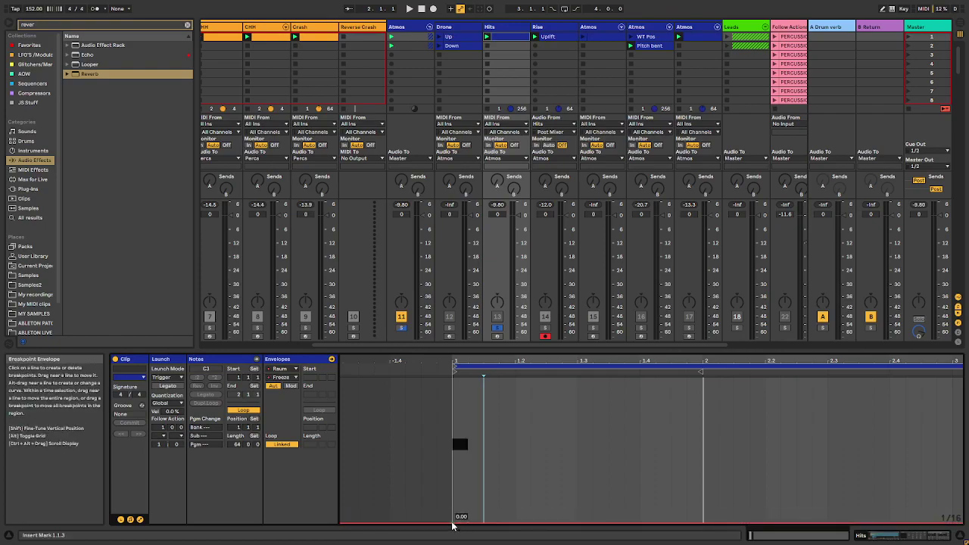
pyautogui.moveTo(470, 524); pyautogui.dragTo(469, 381)
pyautogui.moveTo(452, 524); pyautogui.dragTo(468, 523)
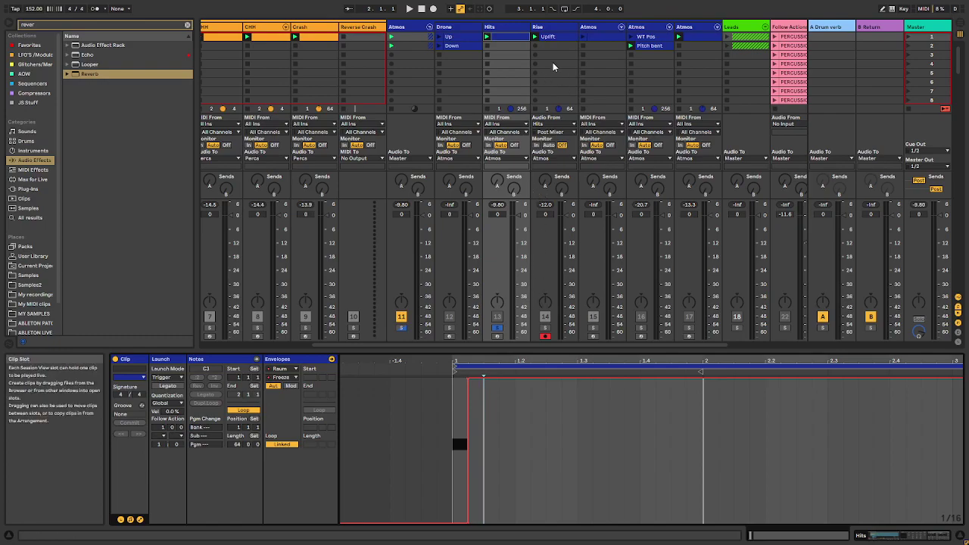
# - Start recording the Hits reverb into the Rise track's second clip slot
pyautogui.click(535, 47)
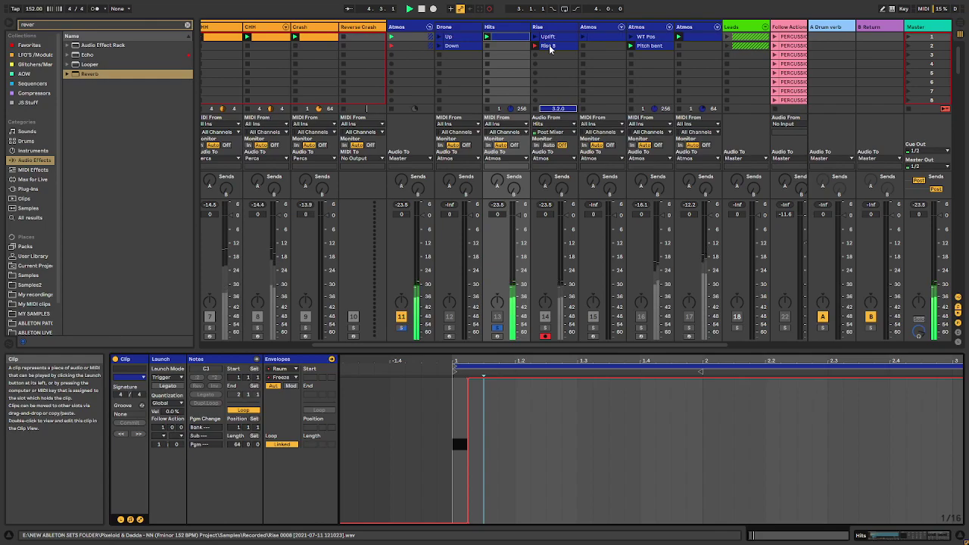
pyautogui.scroll(-10, 540, 454)
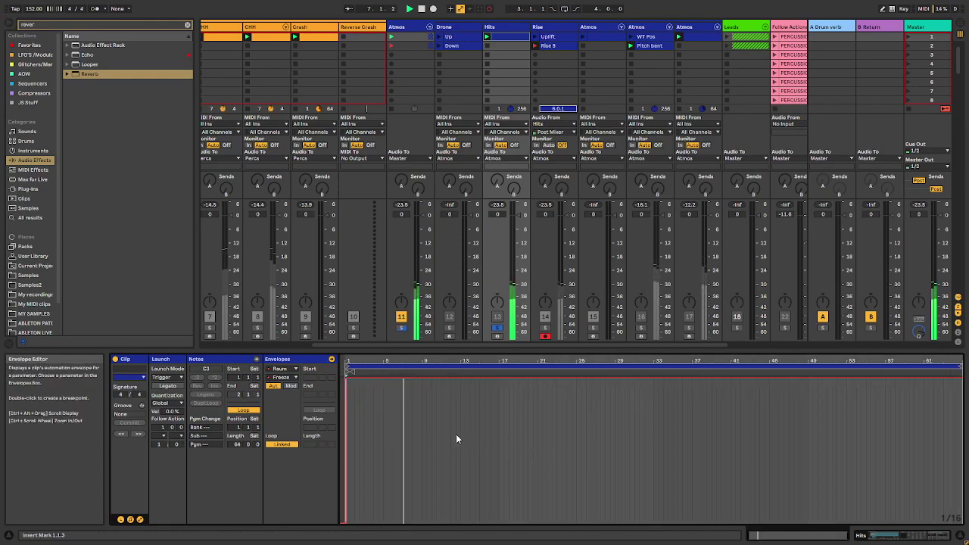
pyautogui.scroll(4, 437, 425)
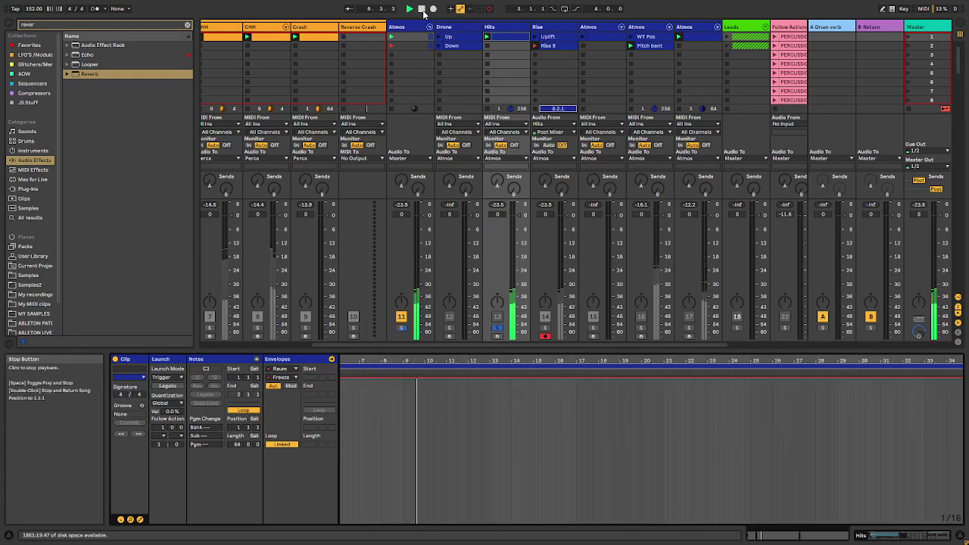
# - Reshape the Freeze envelope so it holds at 1.00 until about bar 9, then drops
pyautogui.moveTo(452, 390); pyautogui.dragTo(402, 521)
pyautogui.scroll(-3, 424, 515)
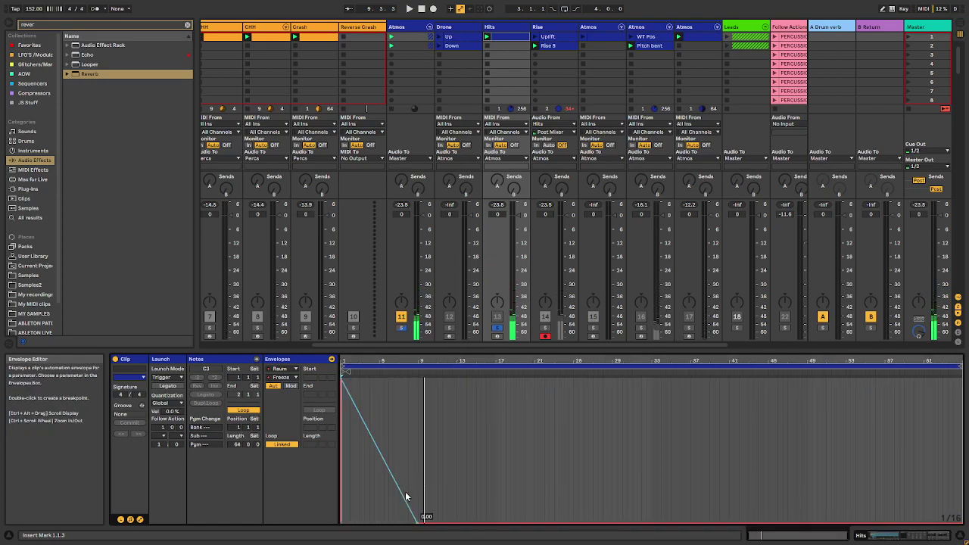
pyautogui.scroll(10, 407, 508)
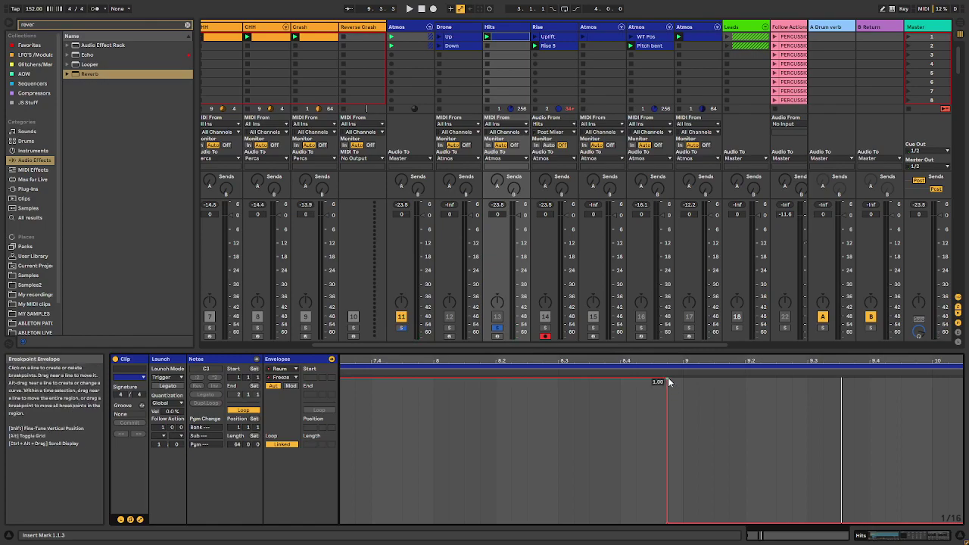
pyautogui.moveTo(671, 385); pyautogui.dragTo(684, 521)
pyautogui.scroll(-5, 667, 443)
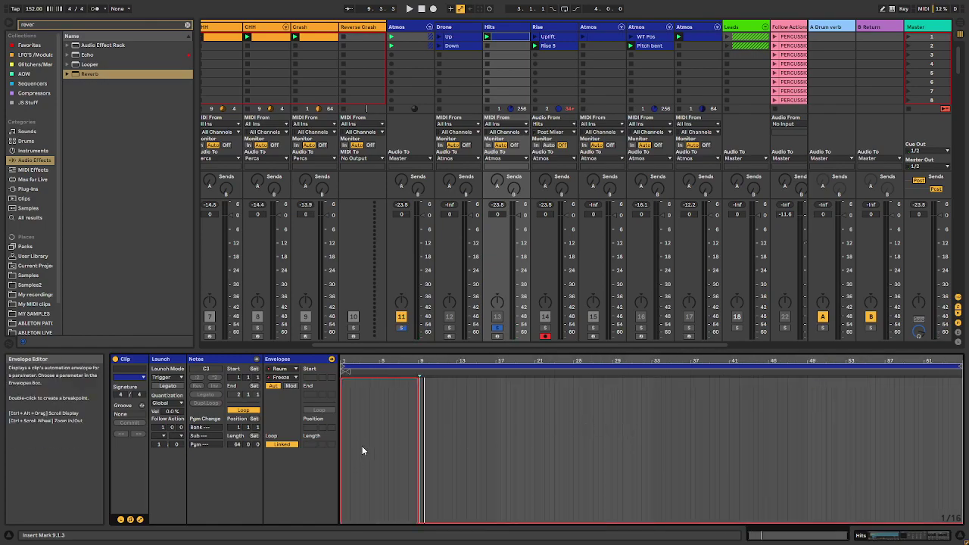
pyautogui.scroll(-3, 362, 446)
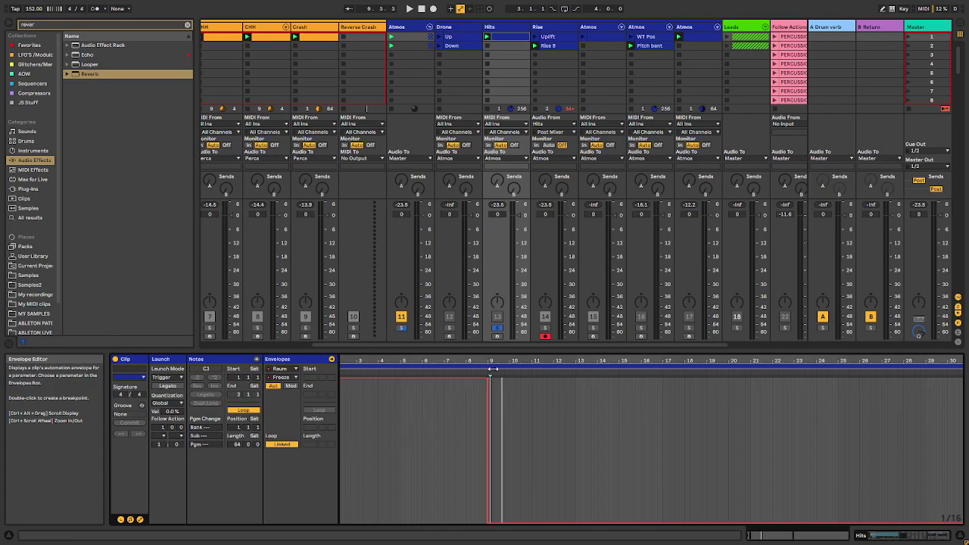
# - Play the recorded Rise 8 clip and set its loop end to bar 9 for 8 bars
pyautogui.click(551, 46)
pyautogui.press('space')
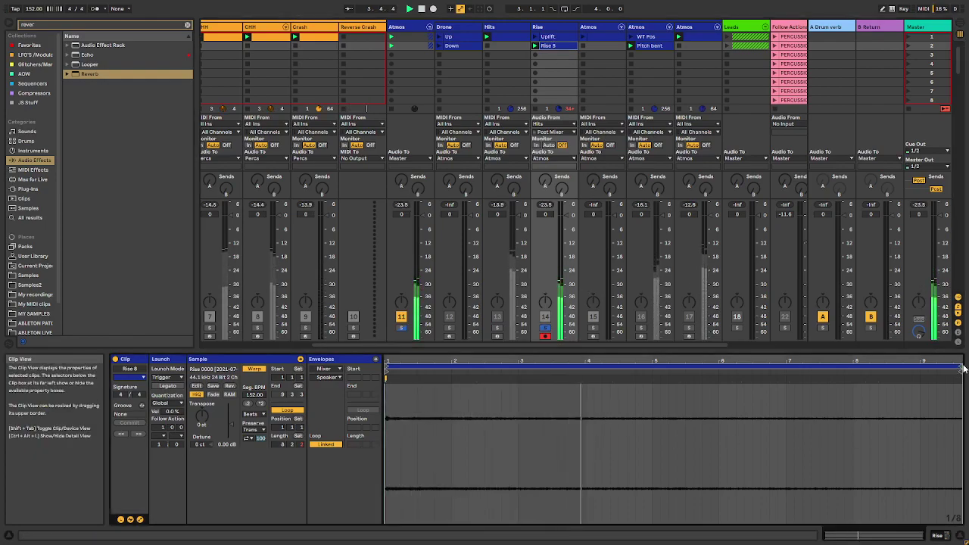
pyautogui.moveTo(934, 369); pyautogui.dragTo(918, 368)
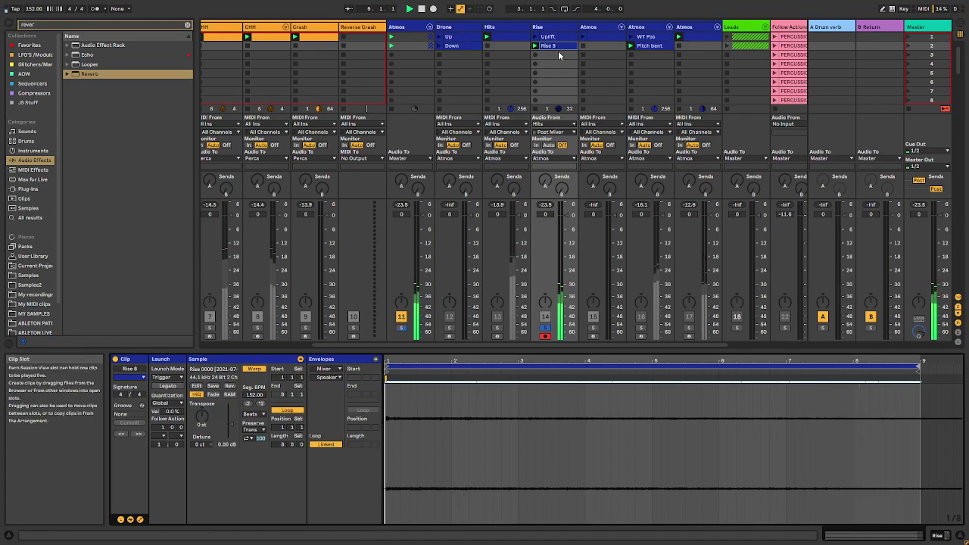
# - On the Hits track, collapse the Raum rack and enable the Reverb (8.57 s decay, size 100)
pyautogui.click(556, 28)
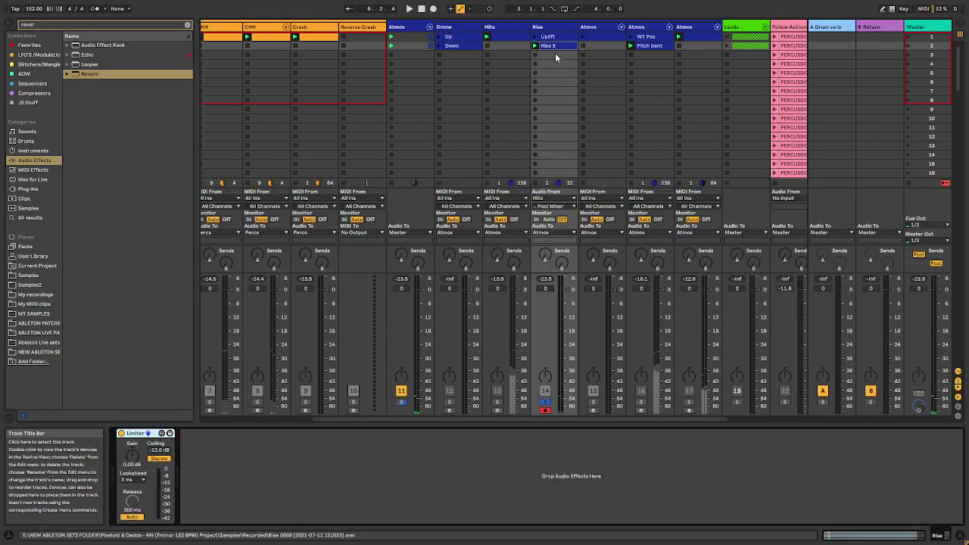
pyautogui.click(505, 28)
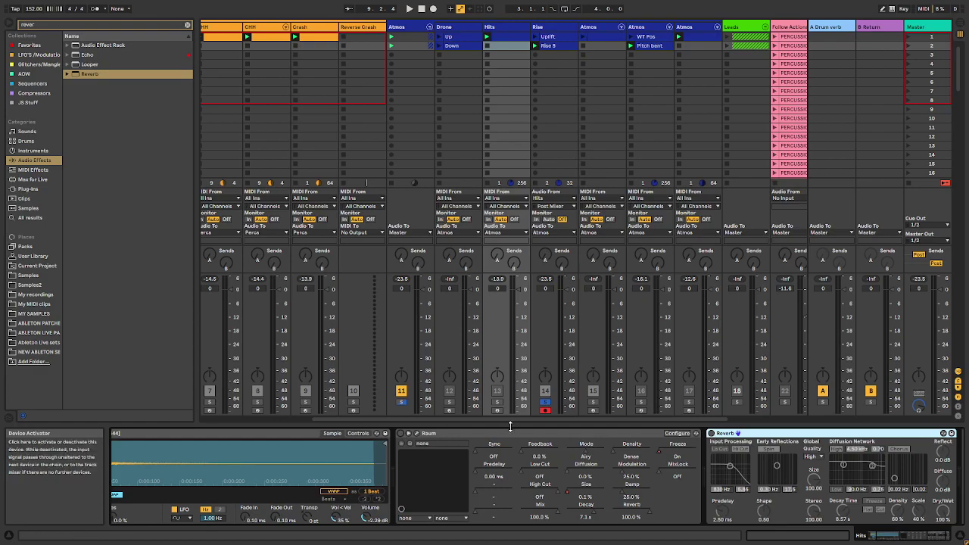
pyautogui.doubleClick(510, 434)
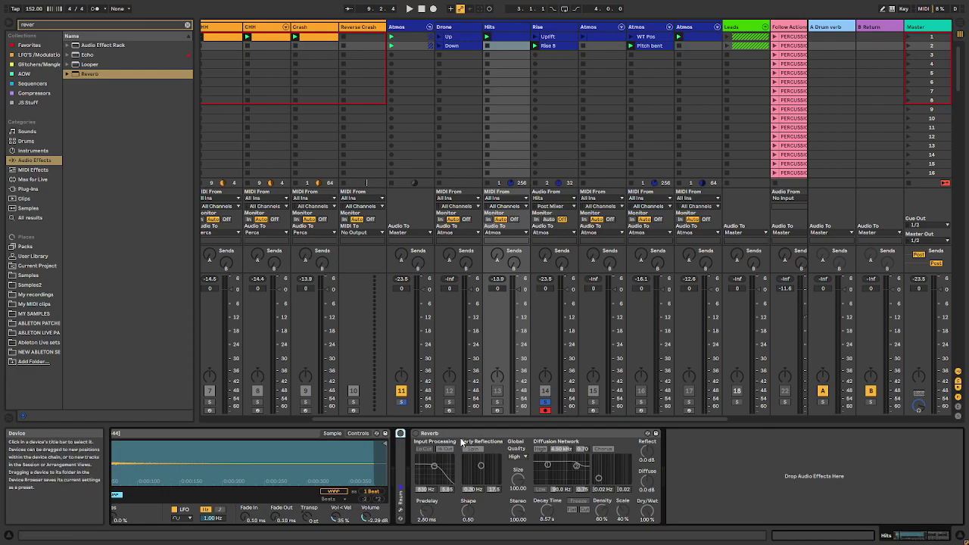
pyautogui.click(416, 435)
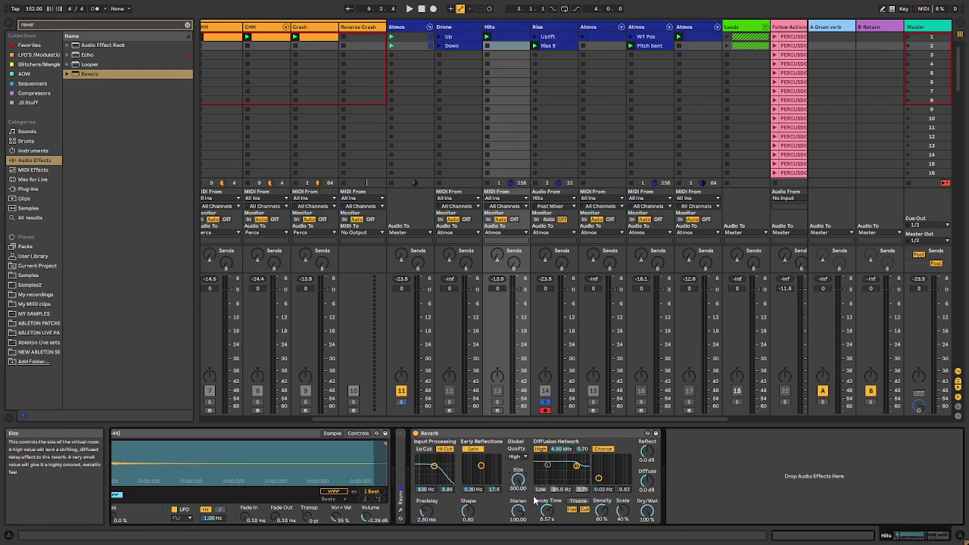
# - Draw a Reverb Room Size envelope on the Hits clip curving down from 500 to 0.22
pyautogui.doubleClick(513, 37)
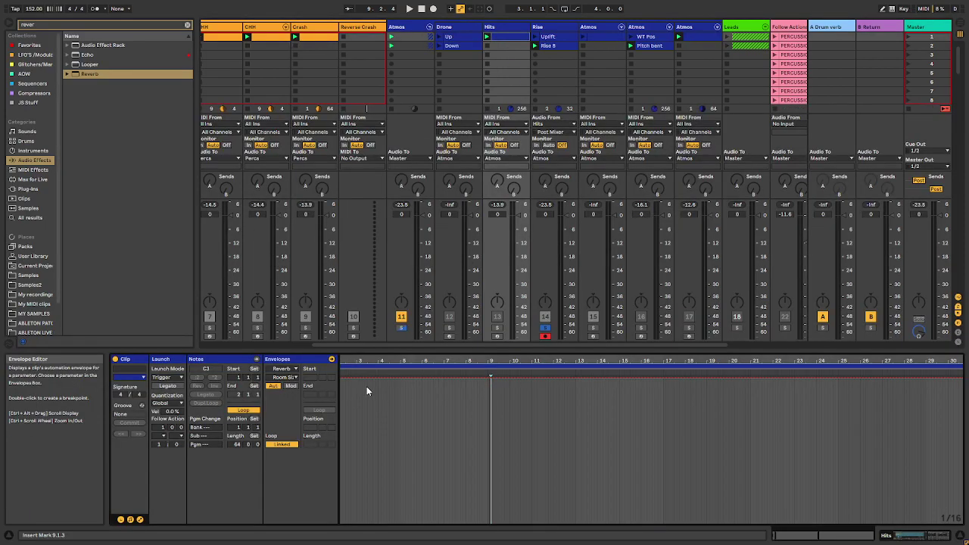
pyautogui.scroll(-3, 374, 403)
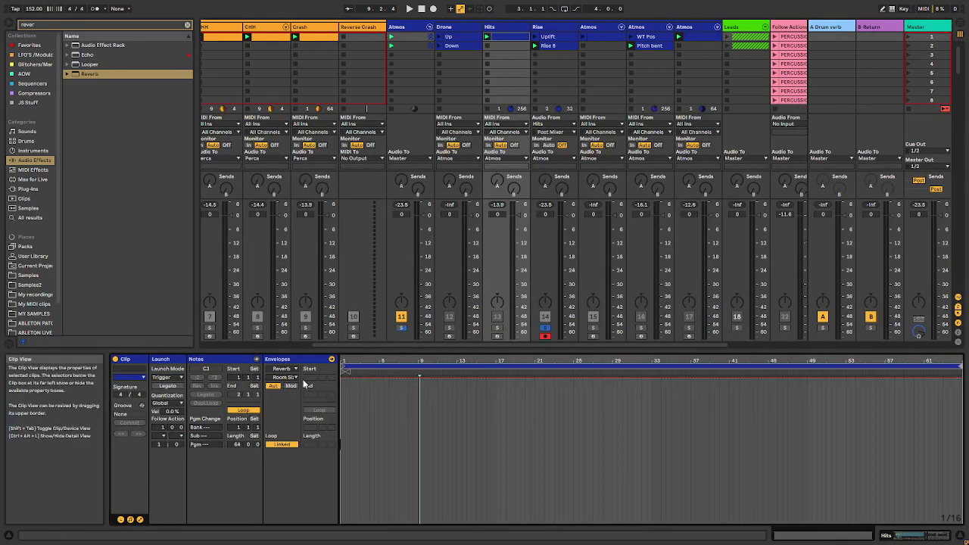
pyautogui.scroll(3, 407, 443)
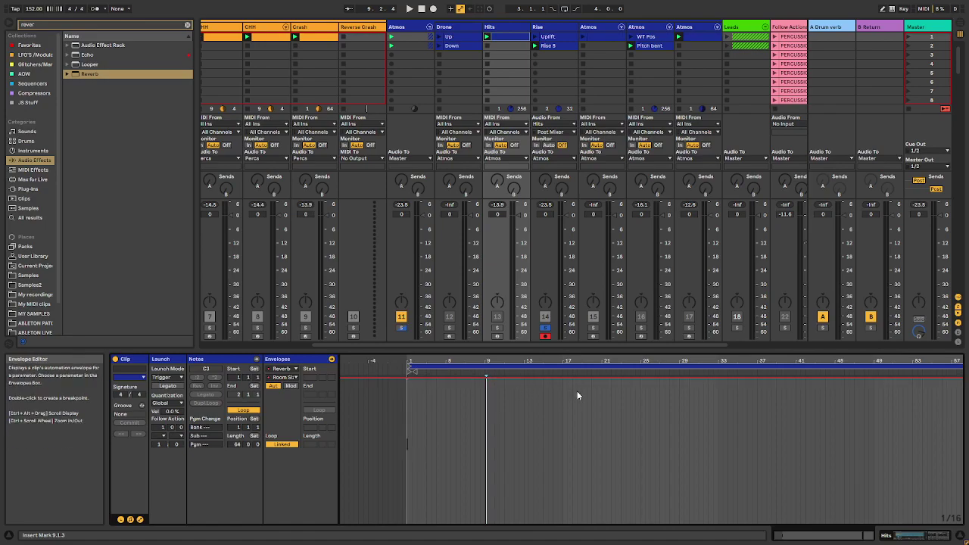
pyautogui.moveTo(567, 378); pyautogui.dragTo(578, 528)
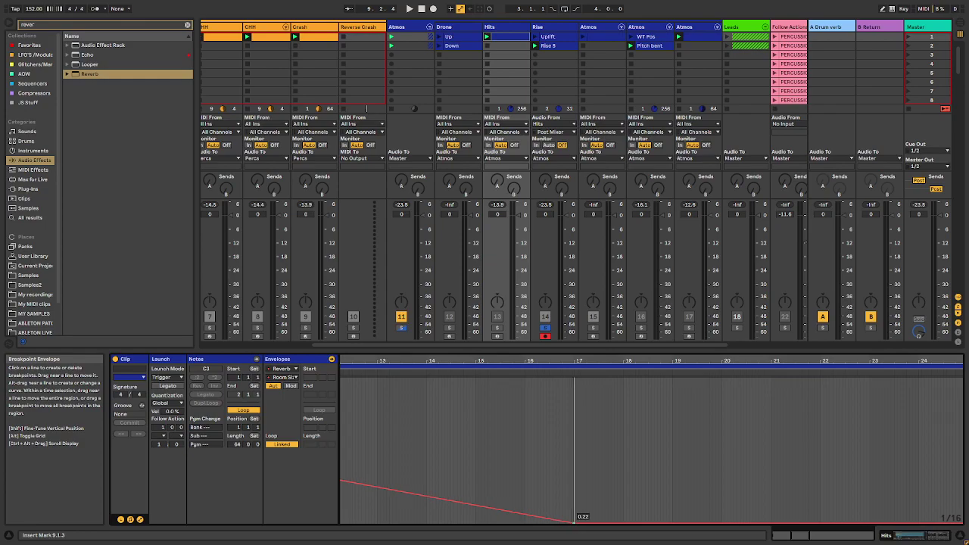
pyautogui.scroll(-5, 457, 456)
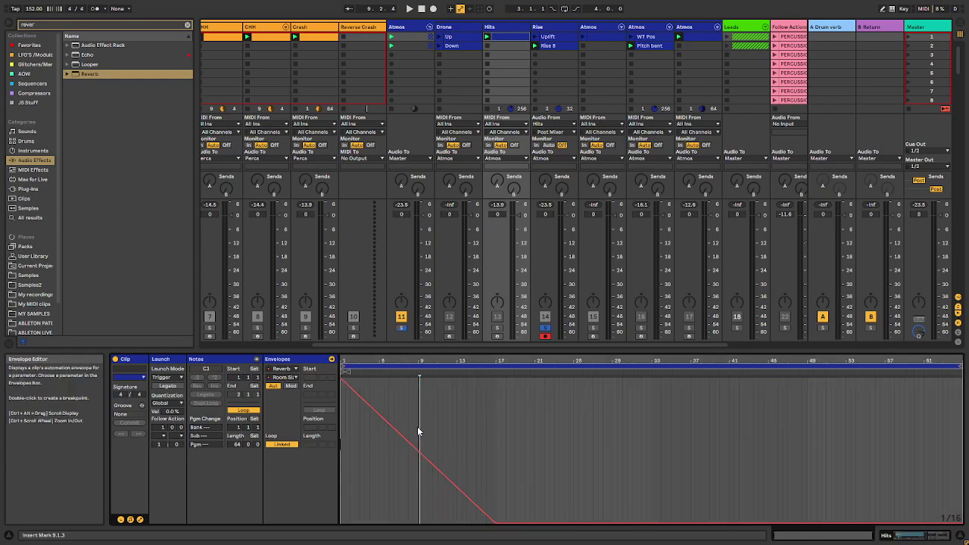
pyautogui.moveTo(399, 441)
pyautogui.mouseDown()
pyautogui.moveTo(400, 469)
pyautogui.moveTo(401, 426)
pyautogui.mouseUp()
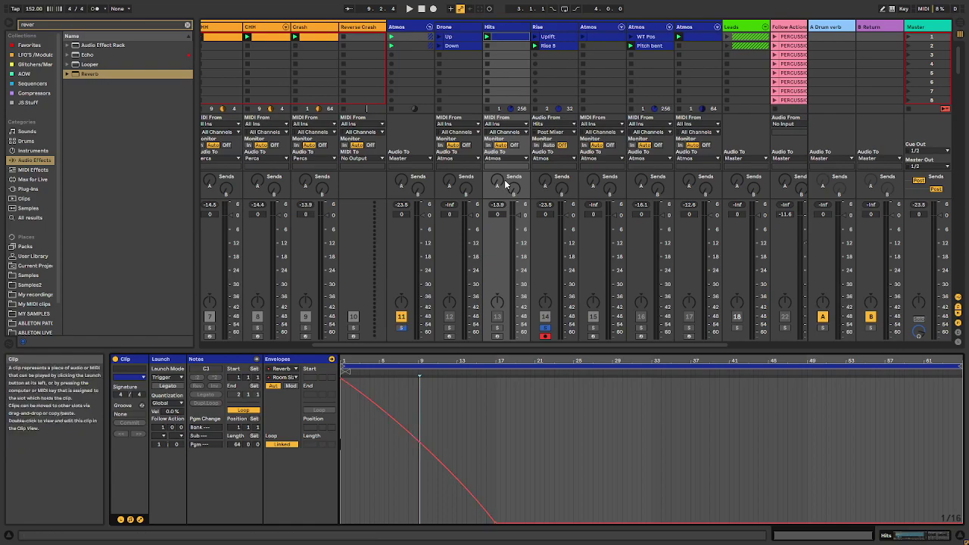
# - Add a Reverb Freeze On envelope that stays on until bar 17
pyautogui.click(284, 378)
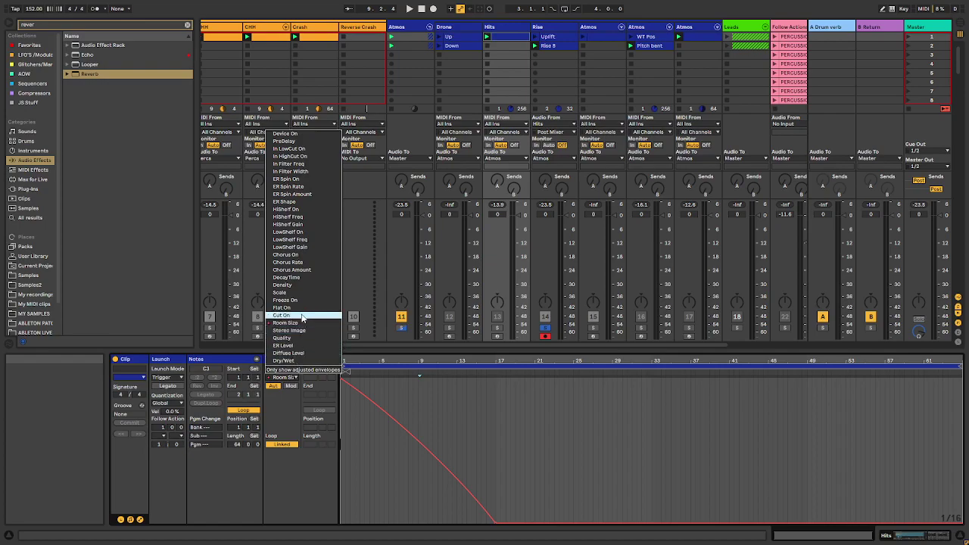
pyautogui.click(304, 301)
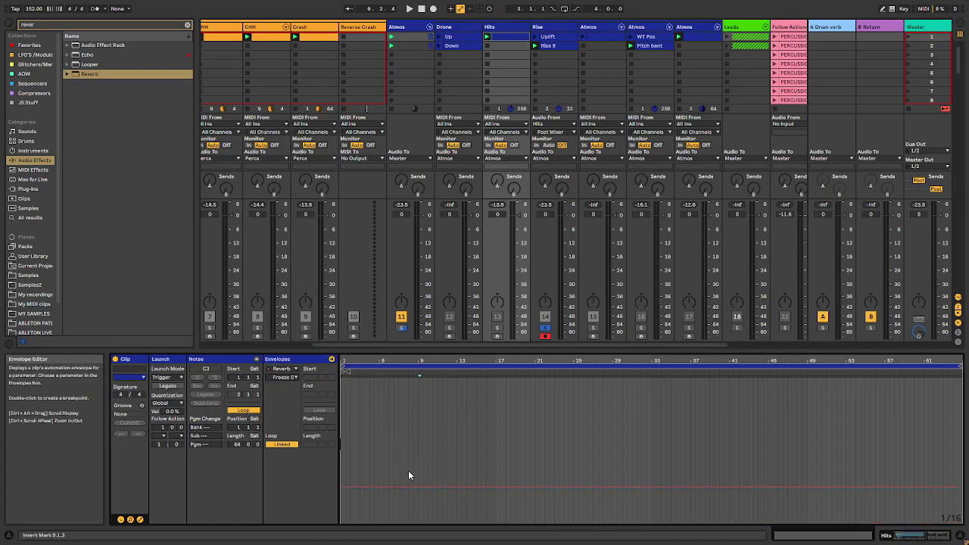
pyautogui.click(496, 485)
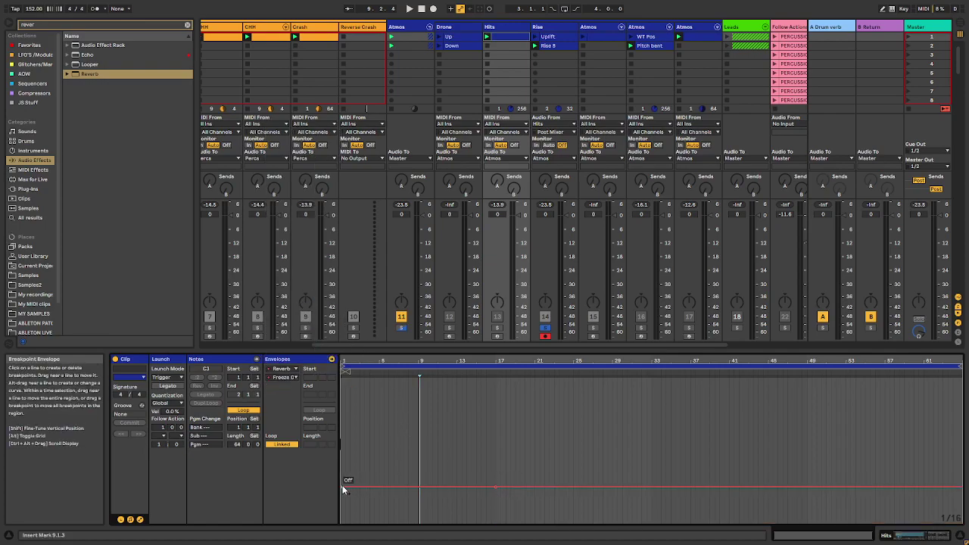
pyautogui.scroll(10, 342, 486)
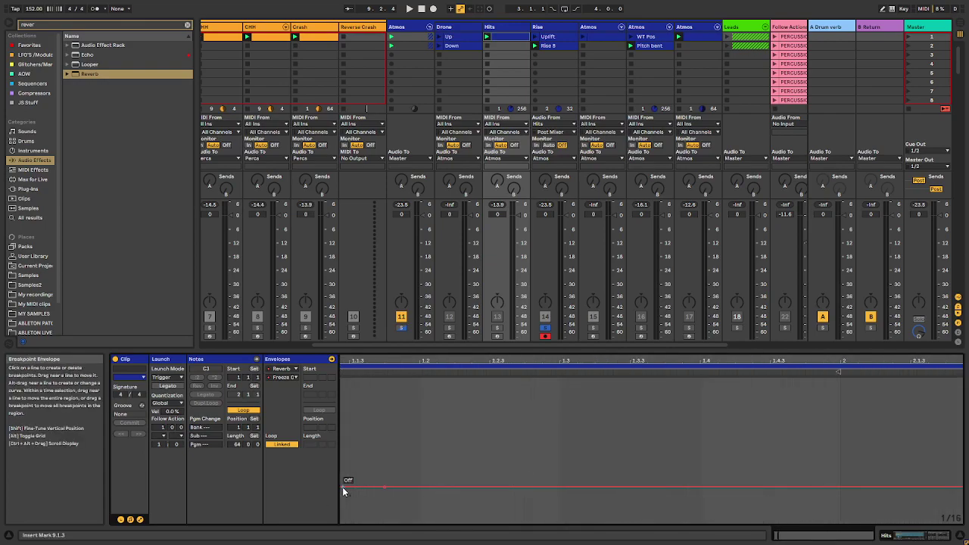
pyautogui.click(901, 534)
pyautogui.click(516, 43)
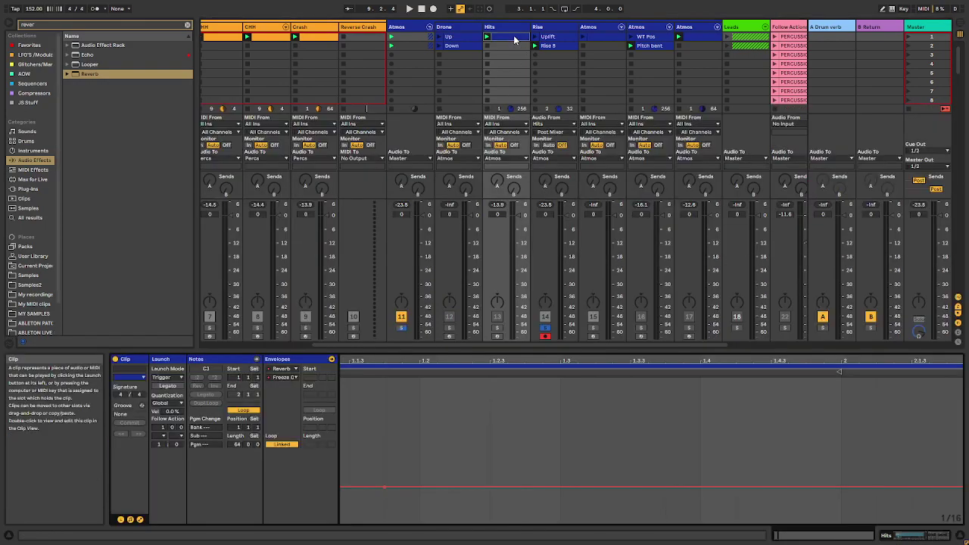
pyautogui.scroll(3, 388, 454)
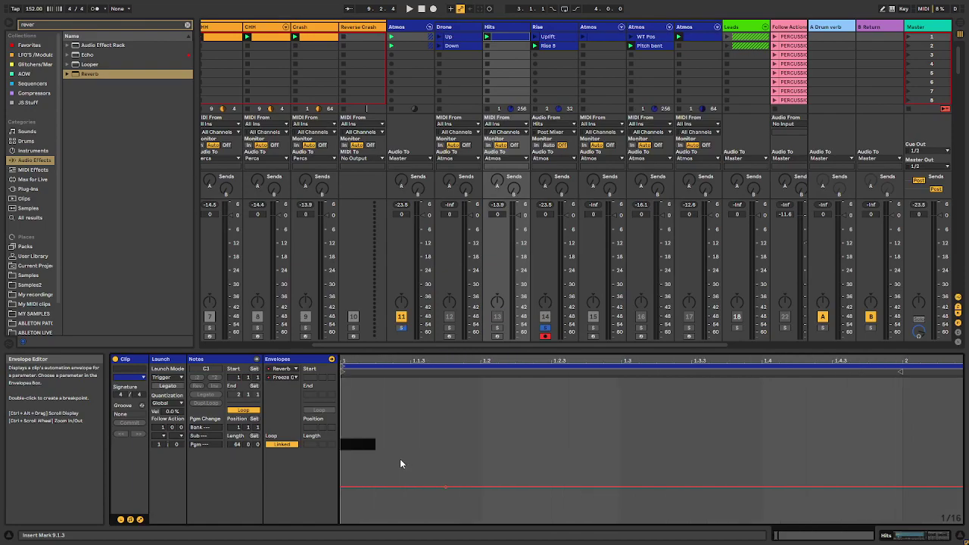
pyautogui.scroll(-3, 444, 459)
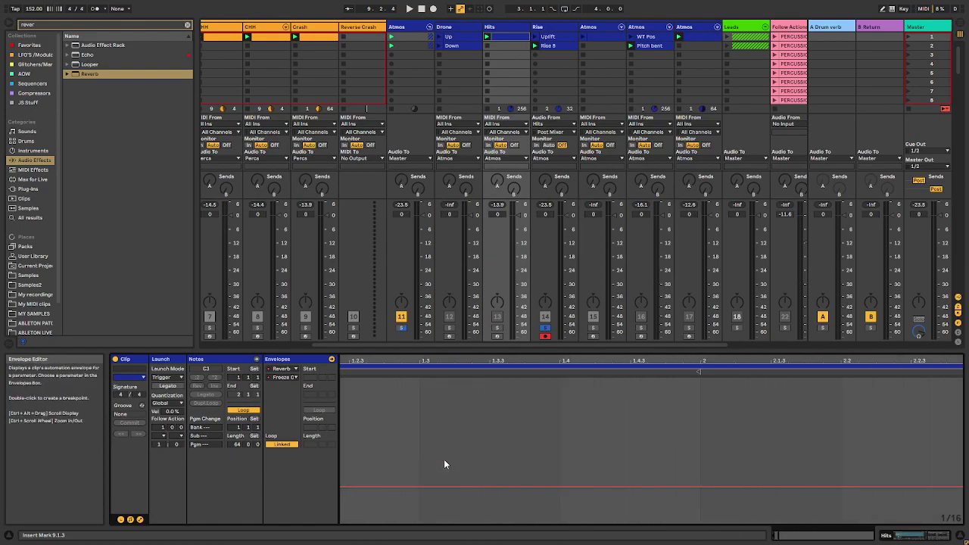
pyautogui.scroll(3, 445, 463)
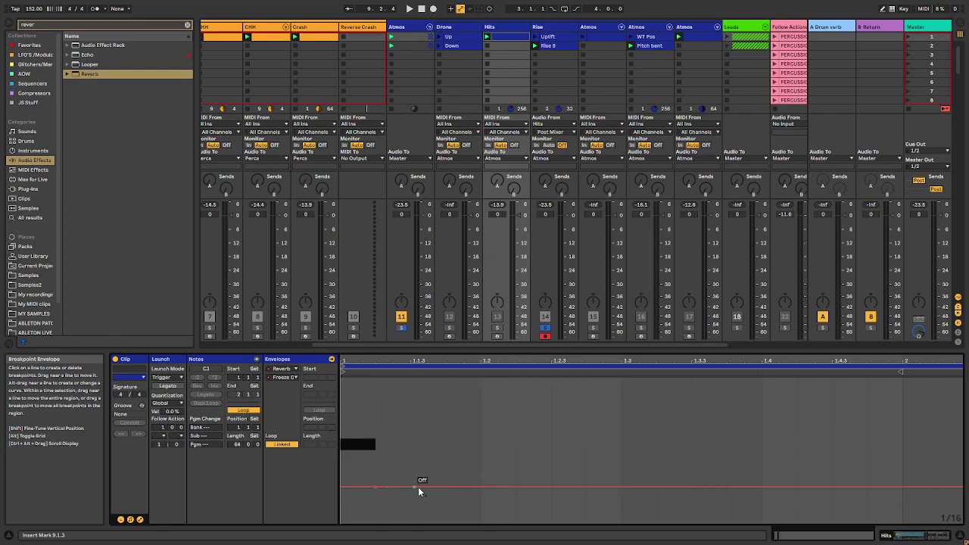
pyautogui.moveTo(428, 486); pyautogui.dragTo(429, 415)
pyautogui.scroll(-5, 413, 460)
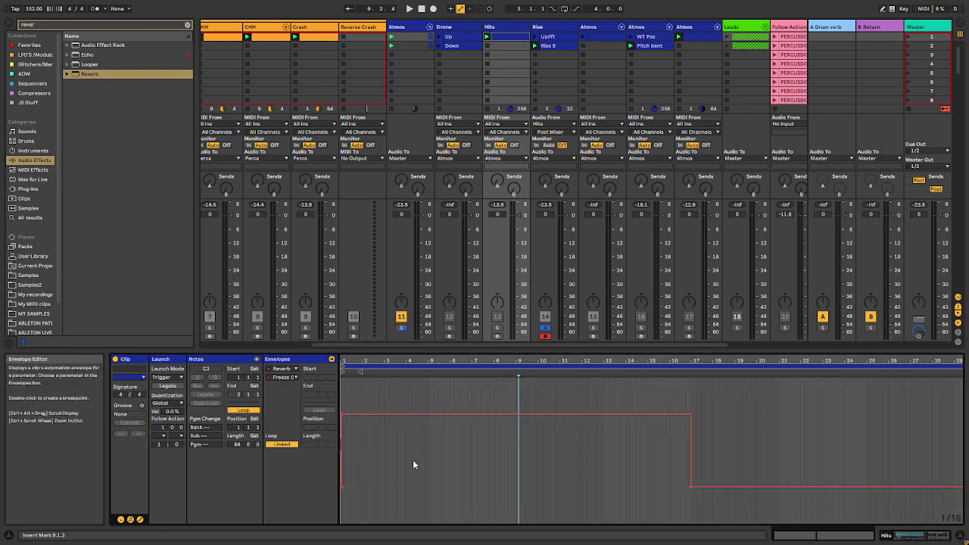
# - Delete the Rise 9 take and reopen the clip in the Hits track's first slot
pyautogui.click(536, 52)
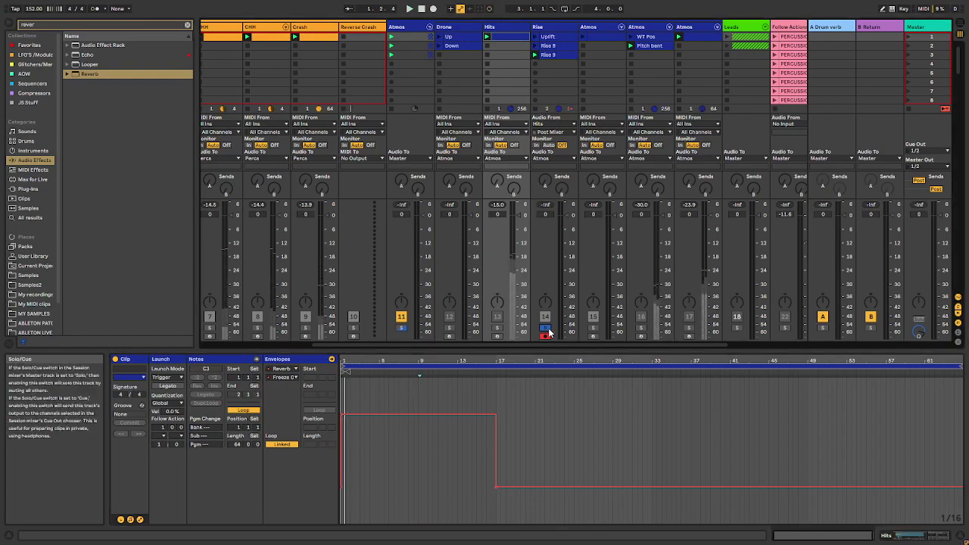
pyautogui.press('Delete')
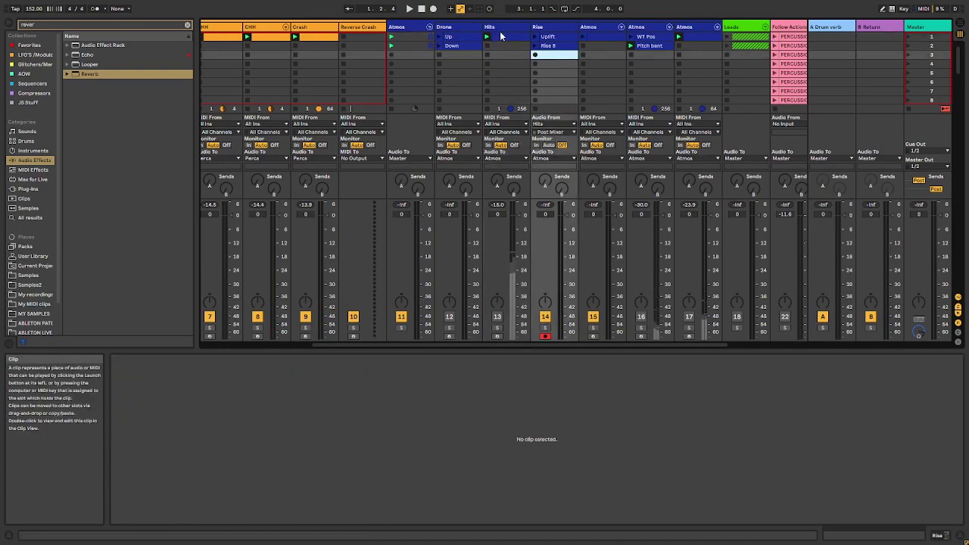
pyautogui.doubleClick(500, 31)
pyautogui.doubleClick(499, 36)
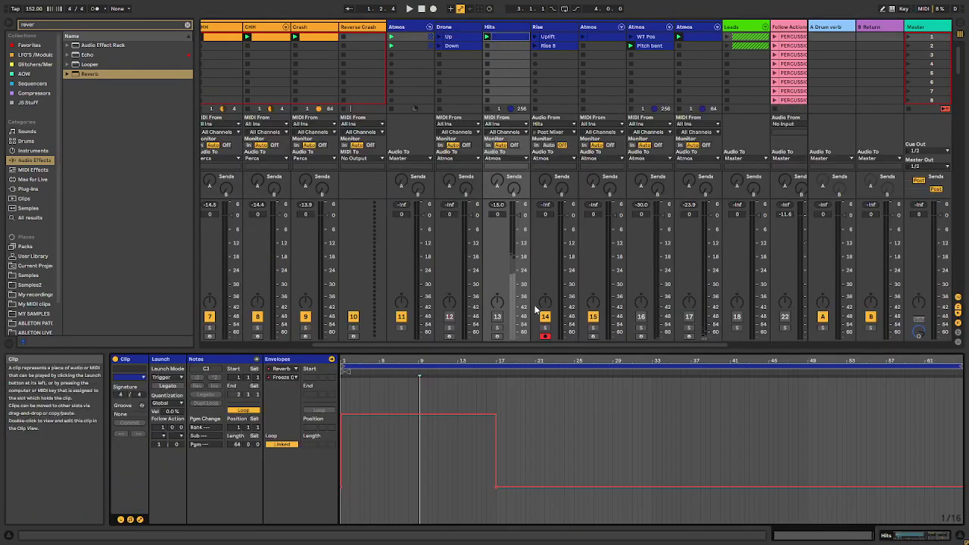
# - Play from around bar 21, stop, then record a new Rise 10 clip and view it
pyautogui.click(543, 371)
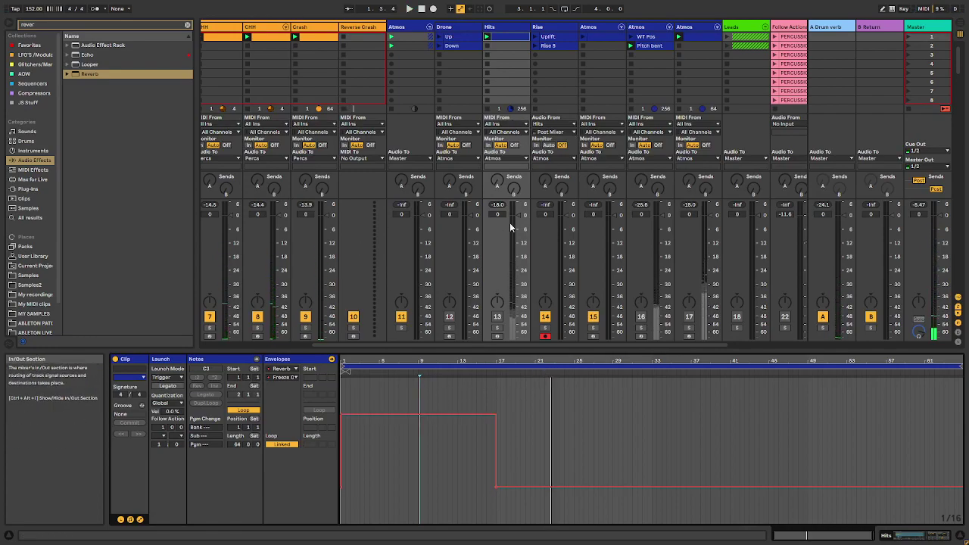
pyautogui.click(498, 317)
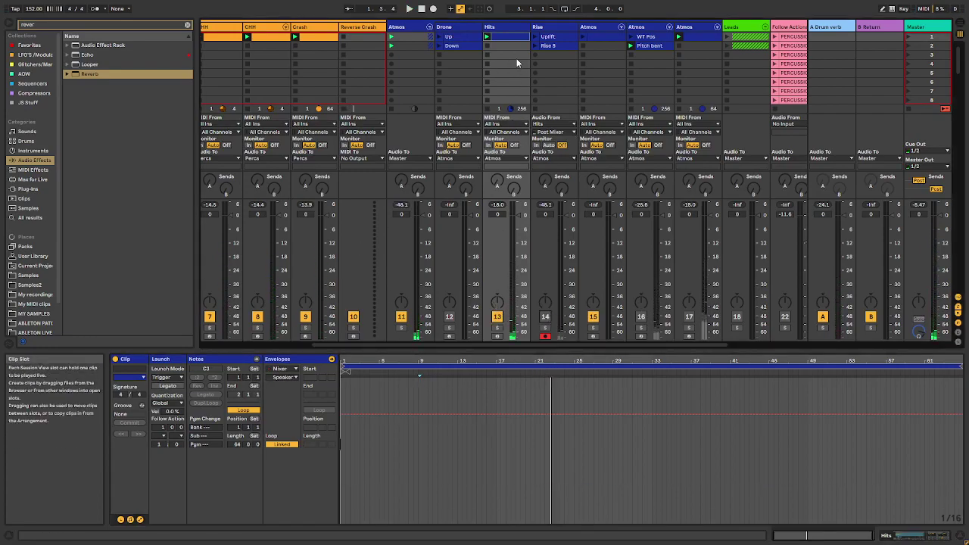
pyautogui.click(422, 9)
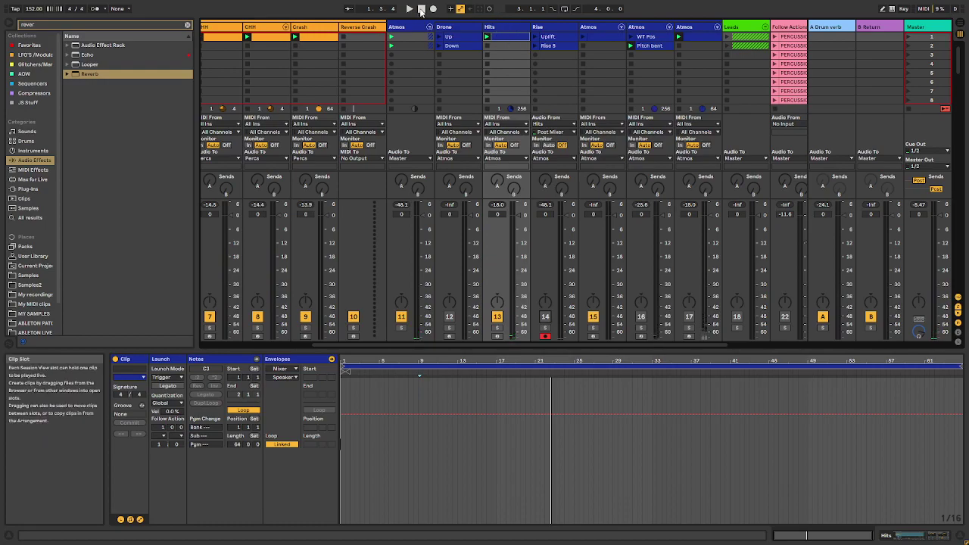
pyautogui.click(537, 56)
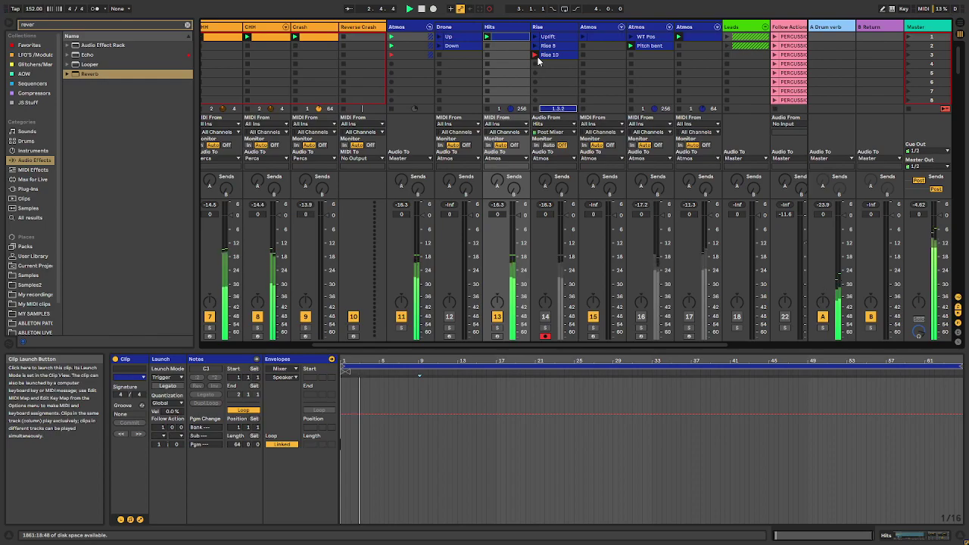
pyautogui.click(548, 56)
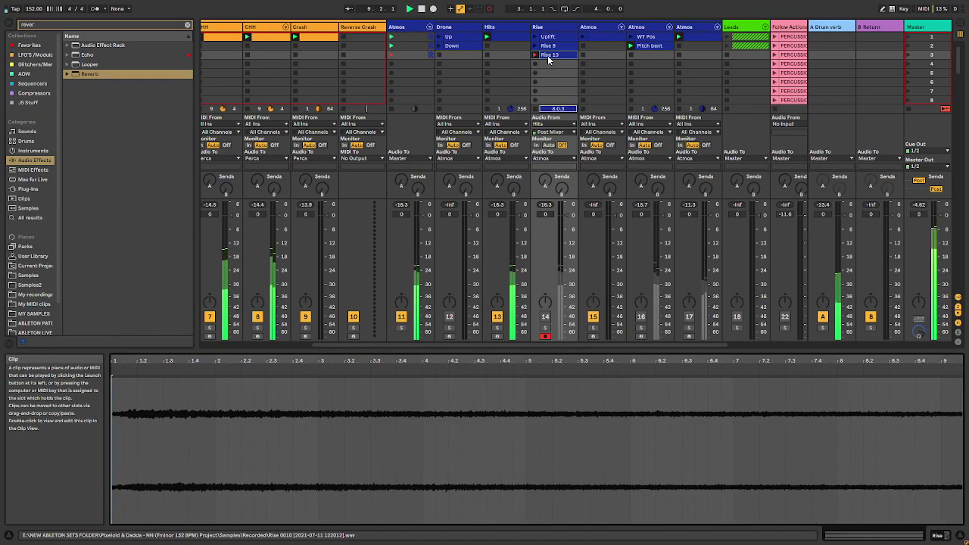
# - Check the Hits track's Reverb, then return to the 20-bar Rise 10 clip's settings
pyautogui.click(503, 29)
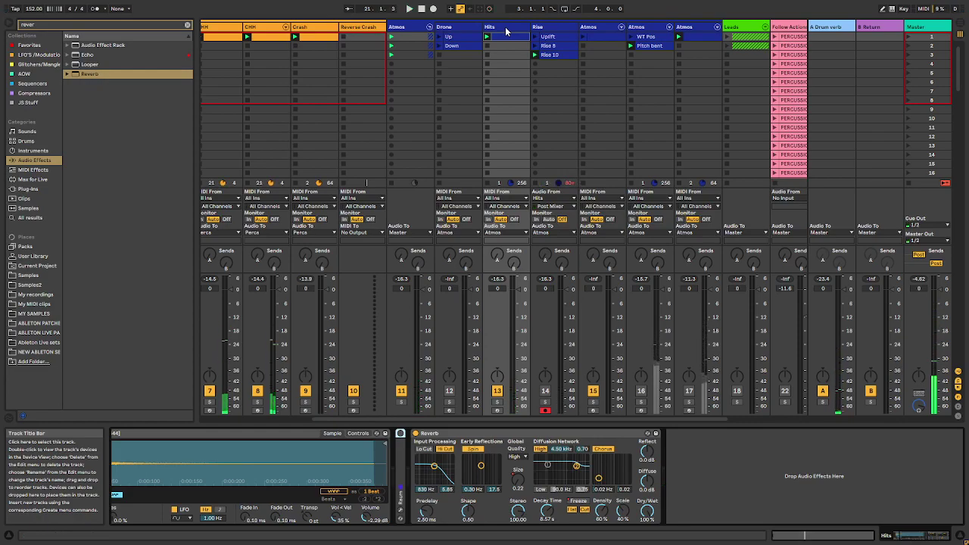
pyautogui.click(552, 54)
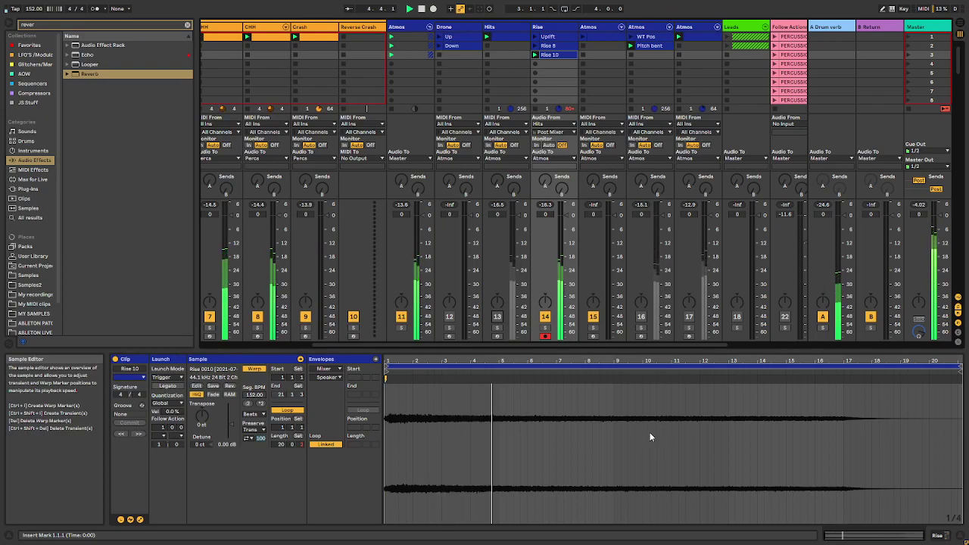
# - Audition the Rise 10 clip pitched up as far as 48 semitones, reset to 0 st, and stop playback
pyautogui.moveTo(201, 417); pyautogui.dragTo(202, 405)
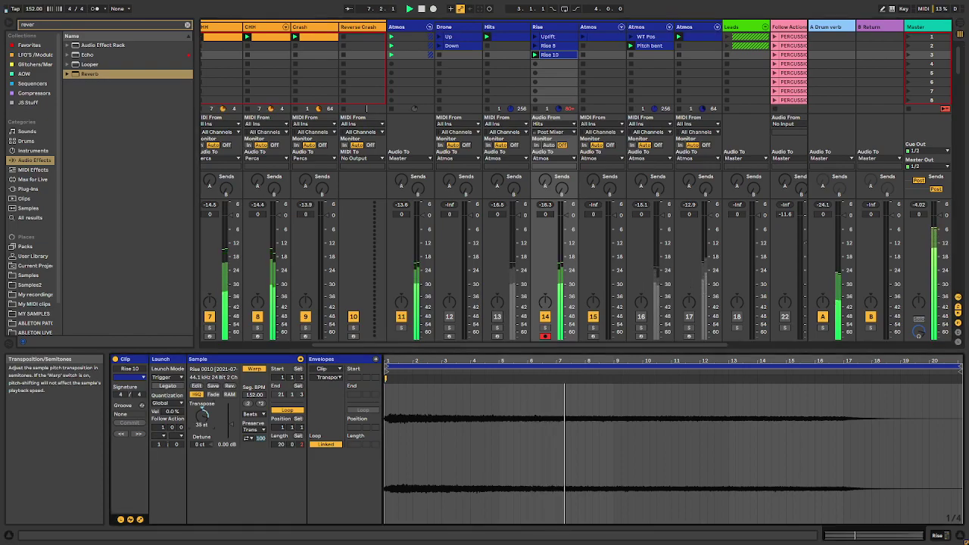
pyautogui.press('Delete')
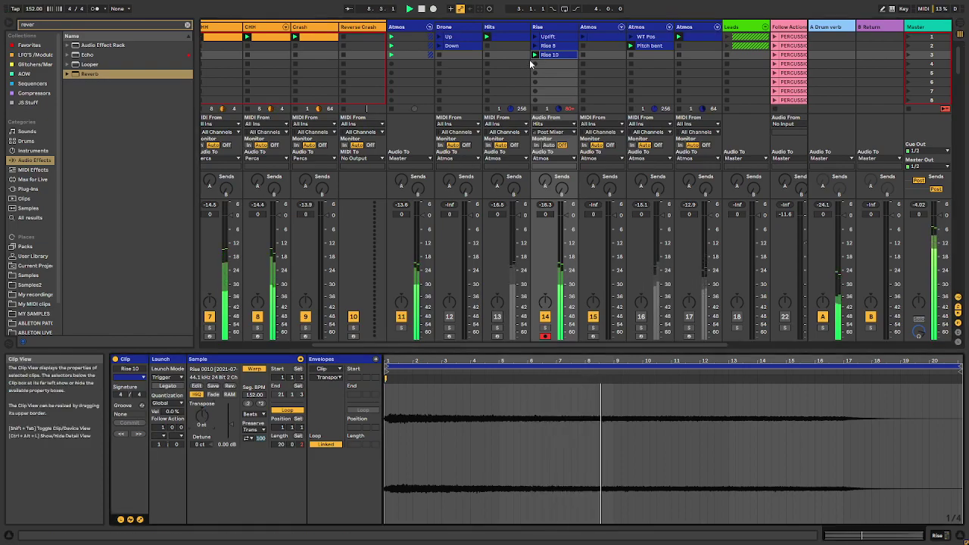
pyautogui.moveTo(201, 416); pyautogui.dragTo(202, 394)
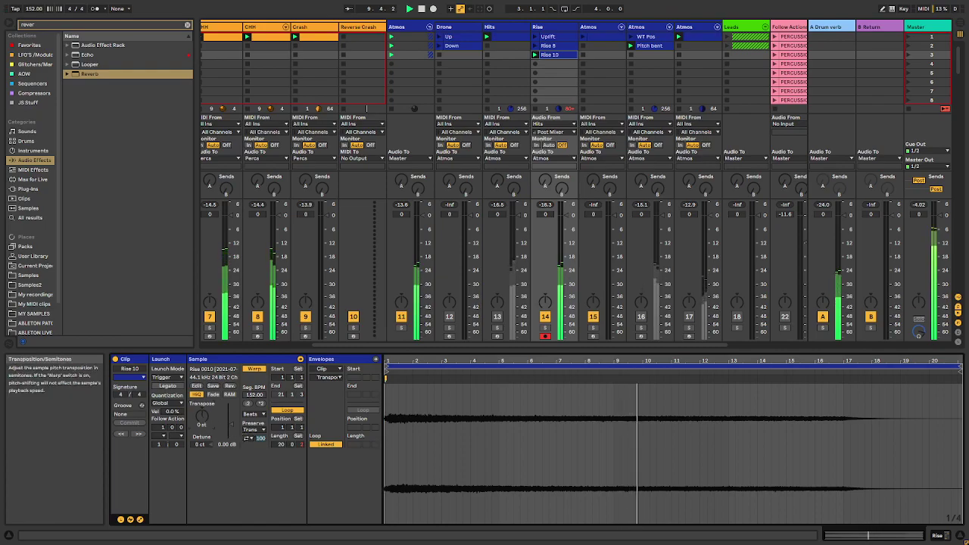
pyautogui.press('Delete')
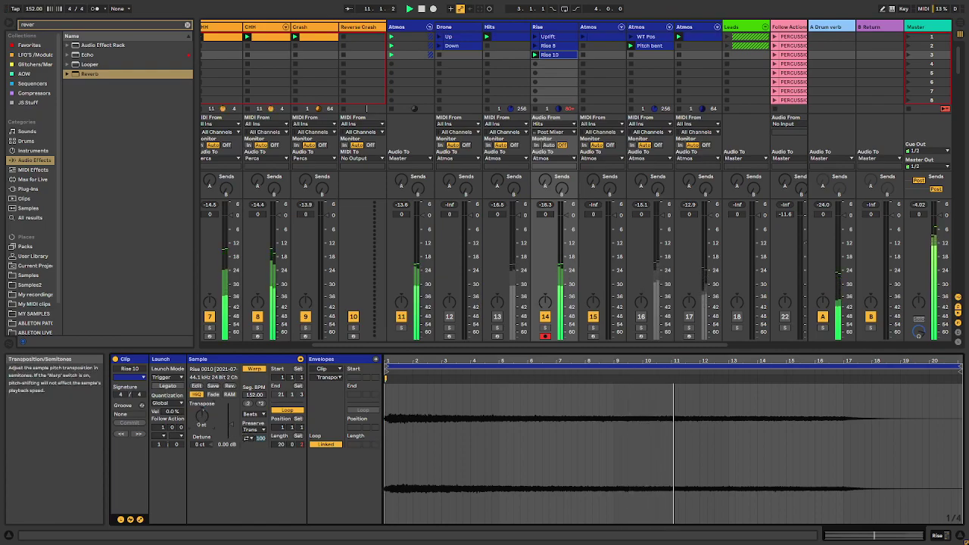
pyautogui.press('space')
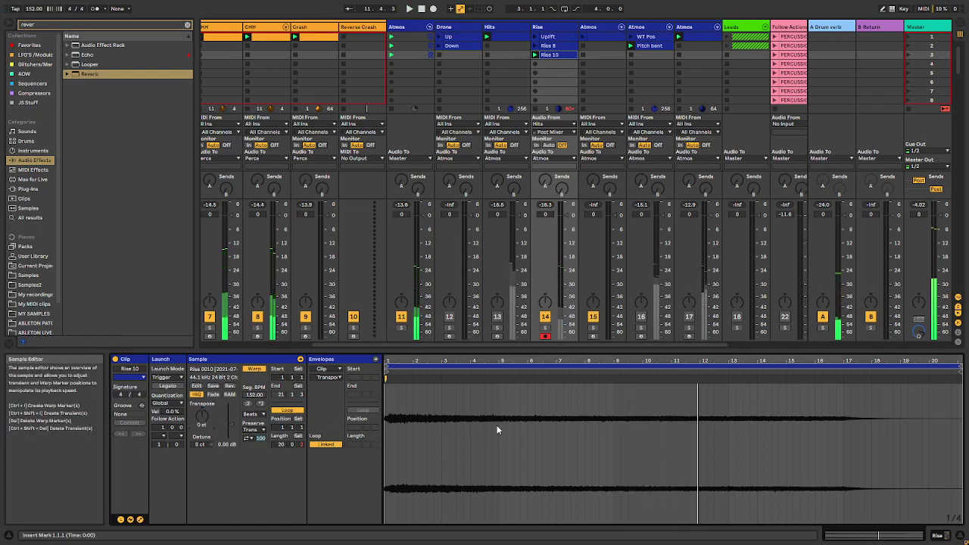
# - Restart playback, transpose Rise 10 up to 14 st, and switch its warping to Texture
pyautogui.press('space')
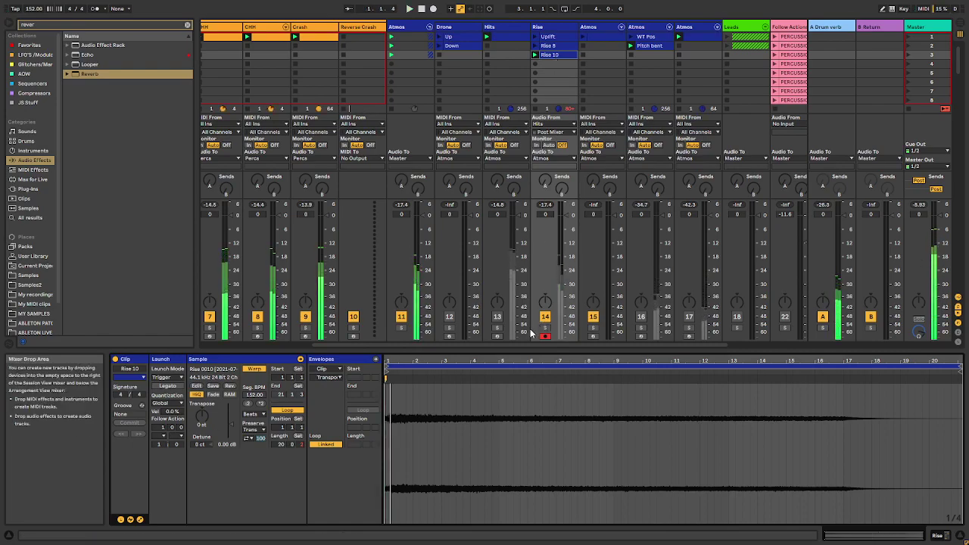
pyautogui.moveTo(202, 417); pyautogui.dragTo(201, 401)
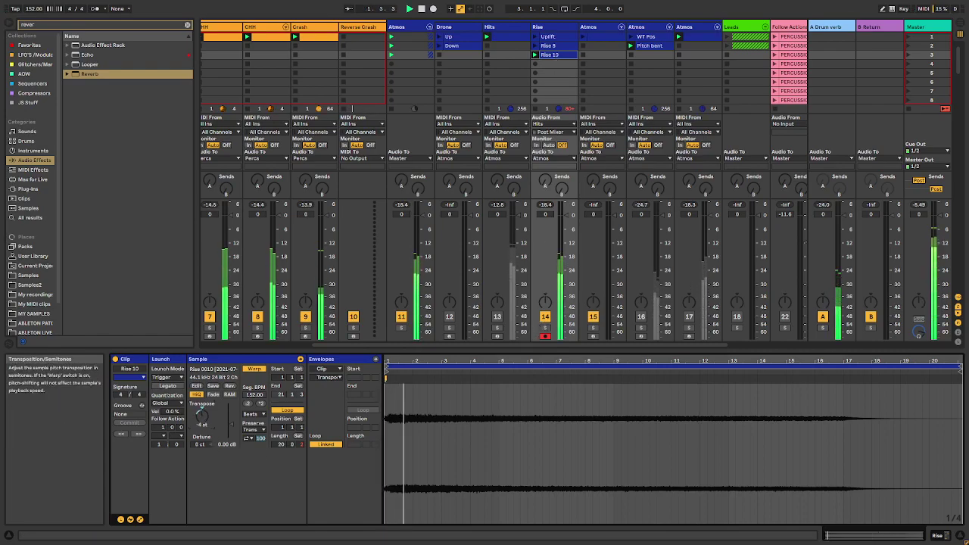
pyautogui.click(254, 414)
pyautogui.click(251, 436)
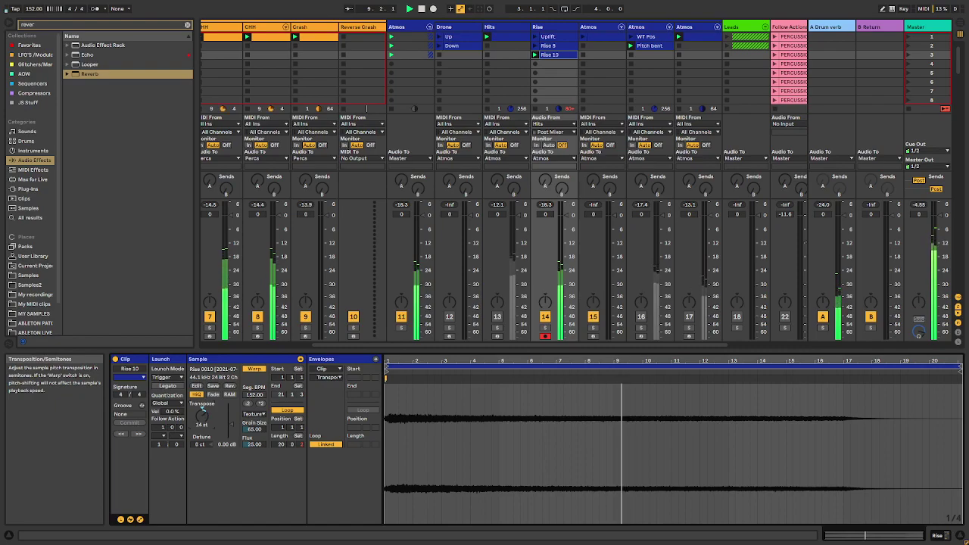
# - Reset Rise 10's transposition to 0 st and switch its warp mode to Beats
pyautogui.click(254, 414)
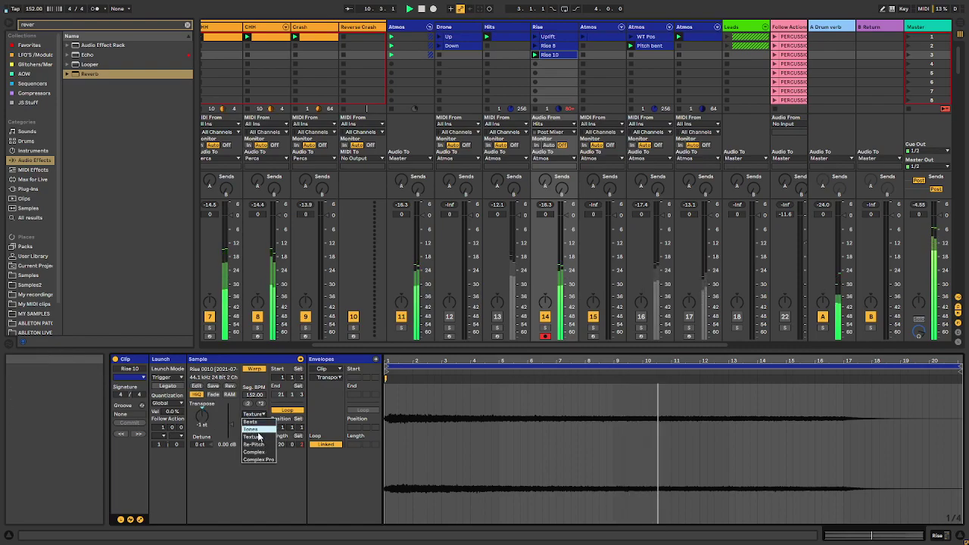
pyautogui.click(210, 415)
pyautogui.moveTo(210, 416); pyautogui.dragTo(210, 411)
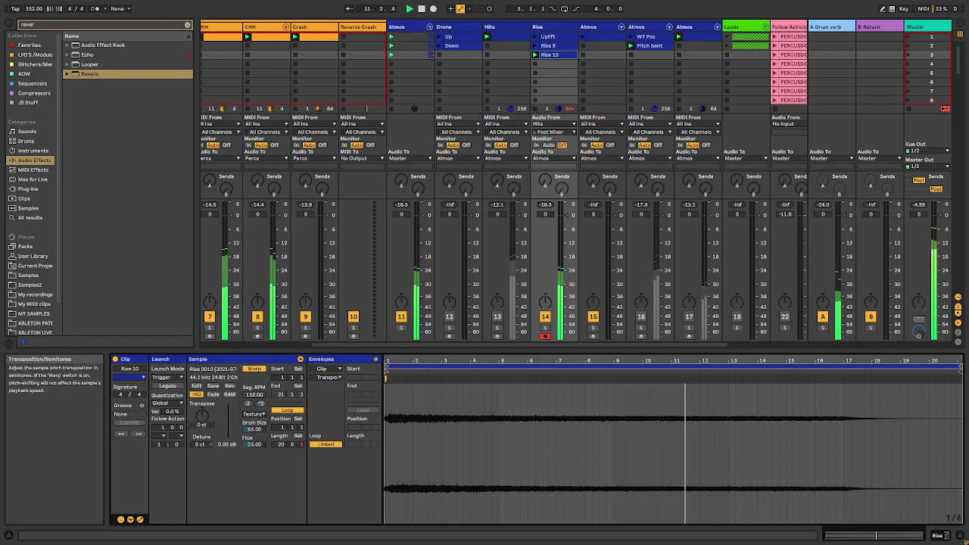
pyautogui.click(250, 415)
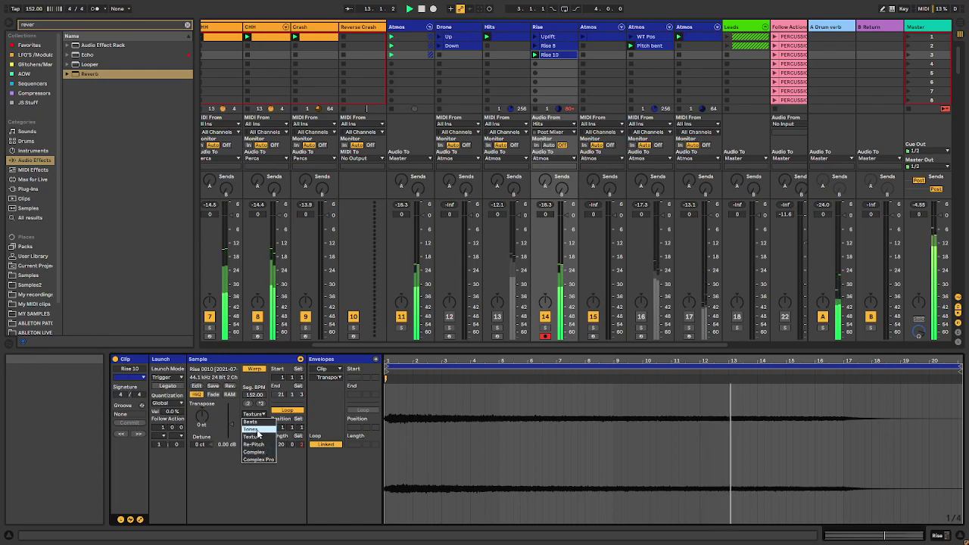
pyautogui.click(249, 422)
# - Keep 1/16 preserve divisions, change the transient loop mode, and set the transient envelope to 67
pyautogui.click(250, 429)
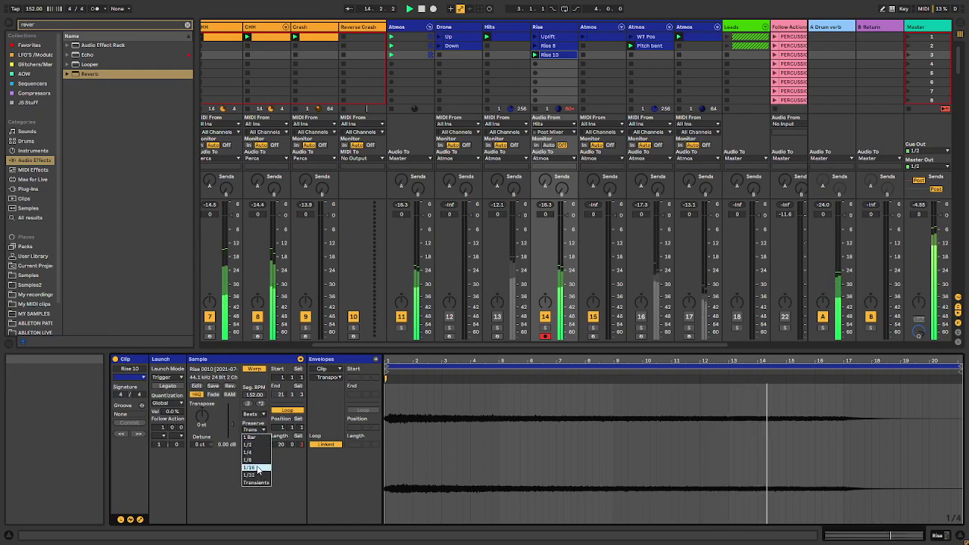
pyautogui.click(263, 443)
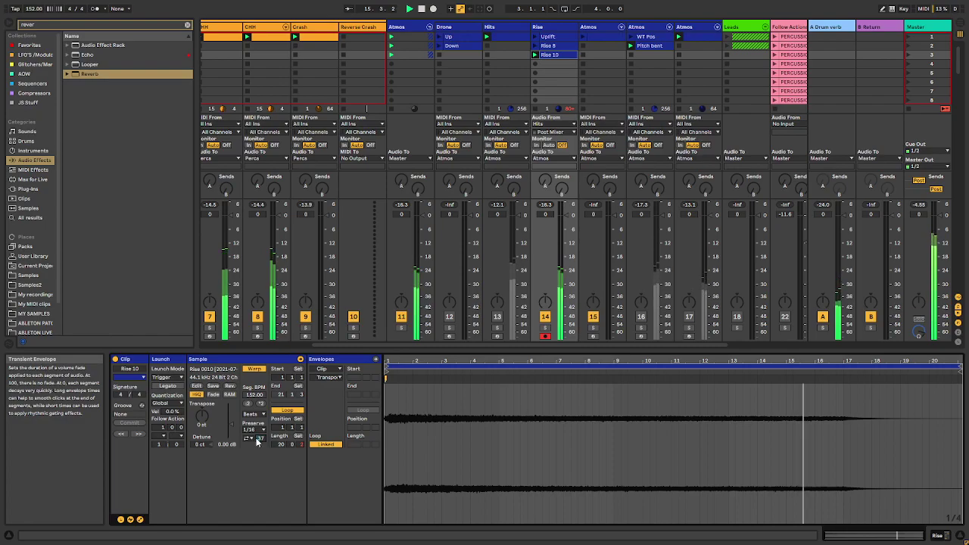
pyautogui.click(248, 438)
pyautogui.click(251, 450)
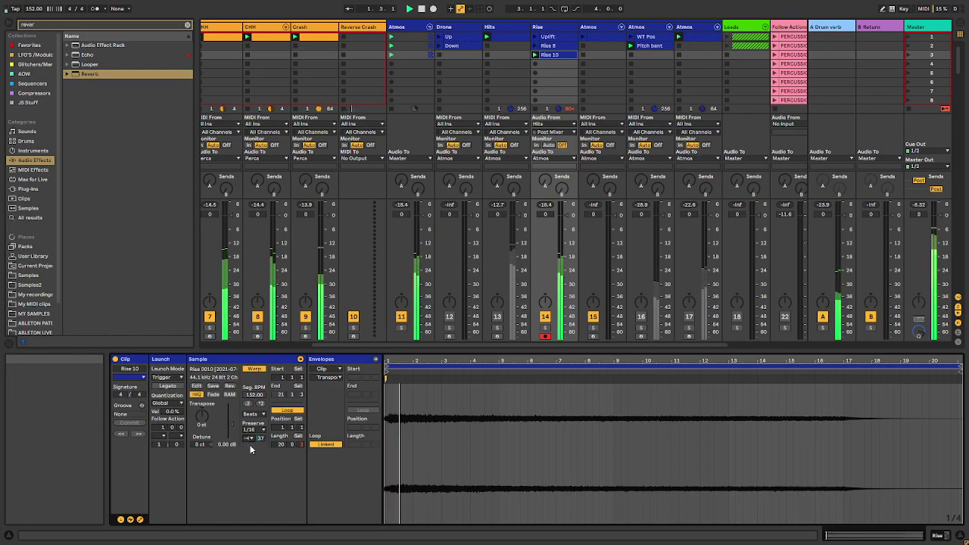
pyautogui.moveTo(202, 416)
pyautogui.mouseDown()
pyautogui.moveTo(202, 391)
pyautogui.moveTo(201, 458)
pyautogui.moveTo(202, 423)
pyautogui.mouseUp()
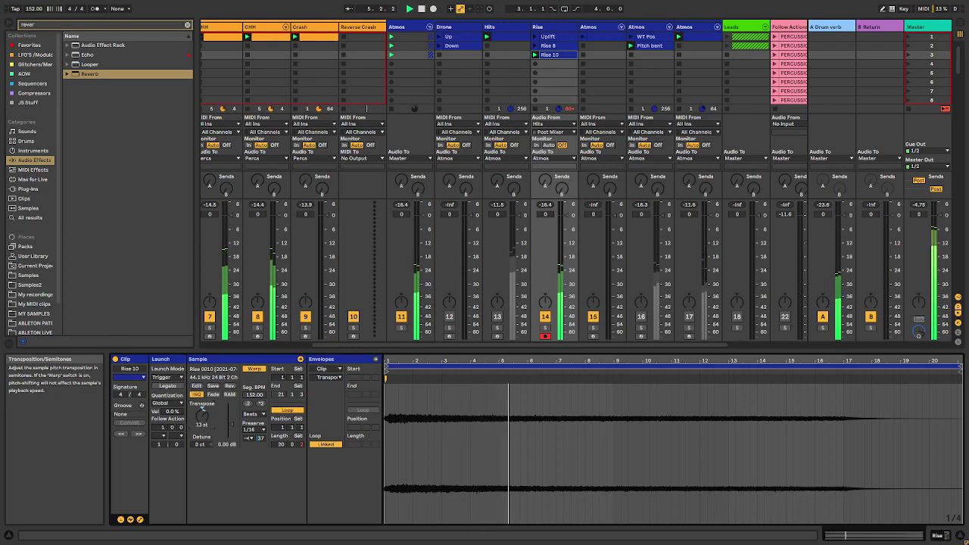
pyautogui.moveTo(261, 443); pyautogui.dragTo(204, 427)
# - Try preserving 1/8, then 1/32 divisions while pitching the clip up to 25 semitones
pyautogui.click(253, 429)
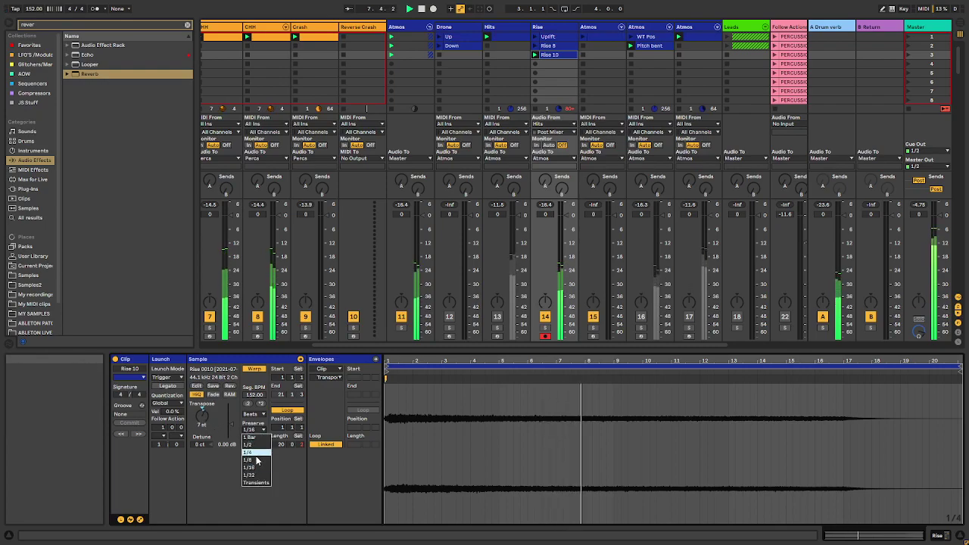
pyautogui.click(253, 467)
pyautogui.click(248, 429)
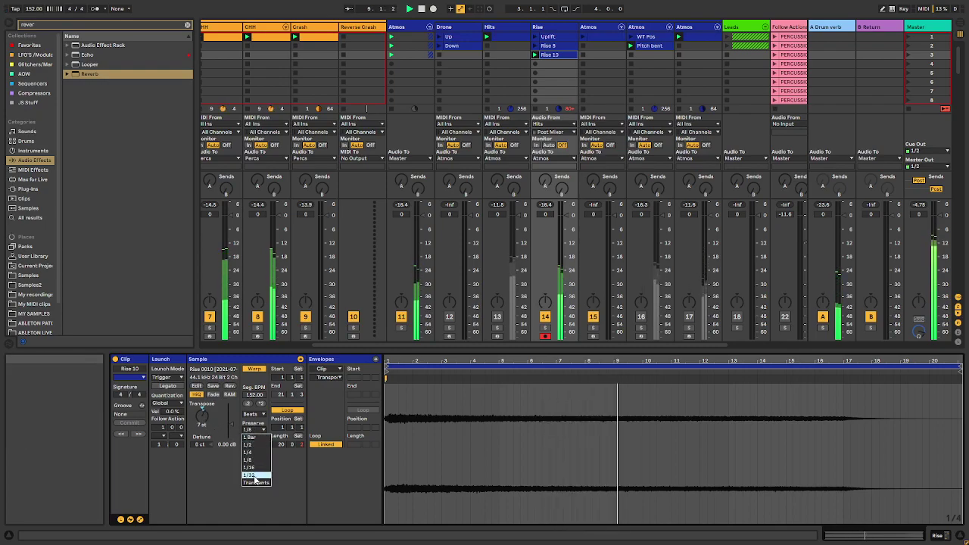
pyautogui.click(256, 482)
pyautogui.click(245, 430)
pyautogui.click(256, 482)
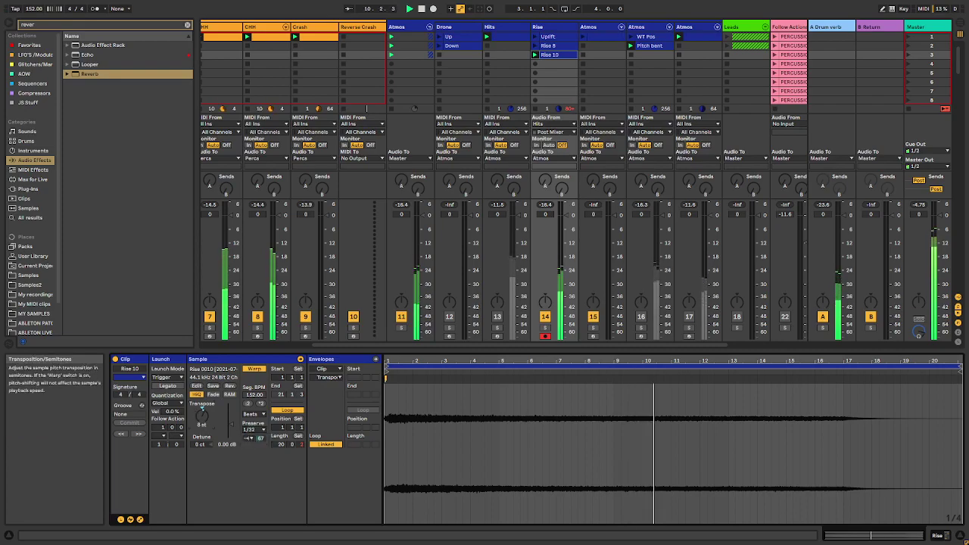
pyautogui.moveTo(202, 421)
pyautogui.mouseDown()
pyautogui.moveTo(203, 410)
pyautogui.moveTo(202, 431)
pyautogui.moveTo(203, 406)
pyautogui.moveTo(203, 420)
pyautogui.mouseUp()
# - Preserve 1/4 divisions and raise the transient envelope to 100, keeping Beats mode
pyautogui.click(248, 429)
pyautogui.click(250, 457)
pyautogui.moveTo(263, 441); pyautogui.dragTo(263, 424)
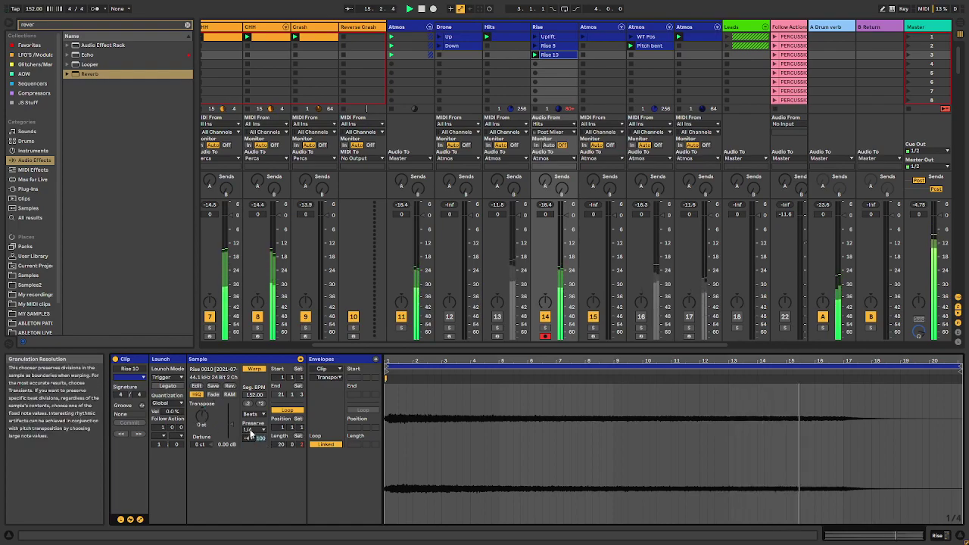
pyautogui.click(253, 415)
pyautogui.click(253, 421)
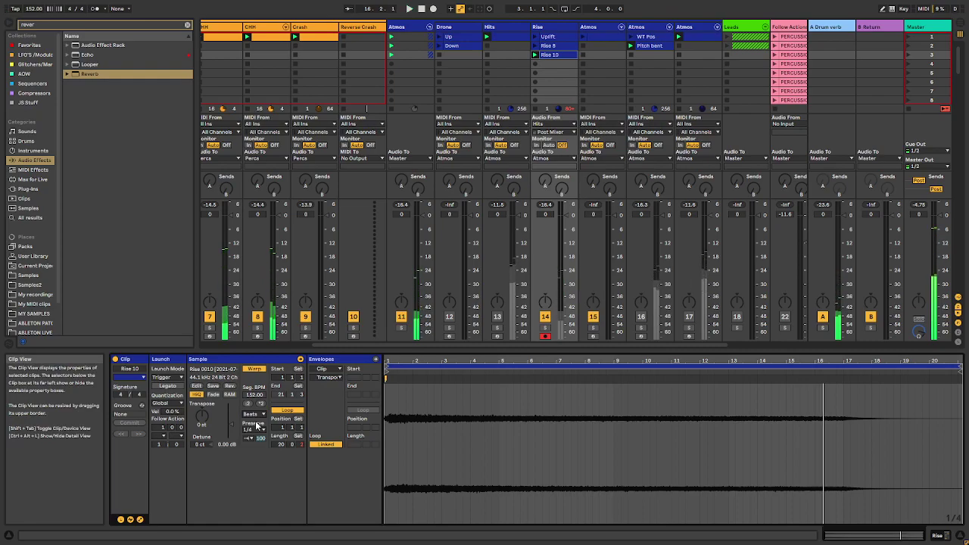